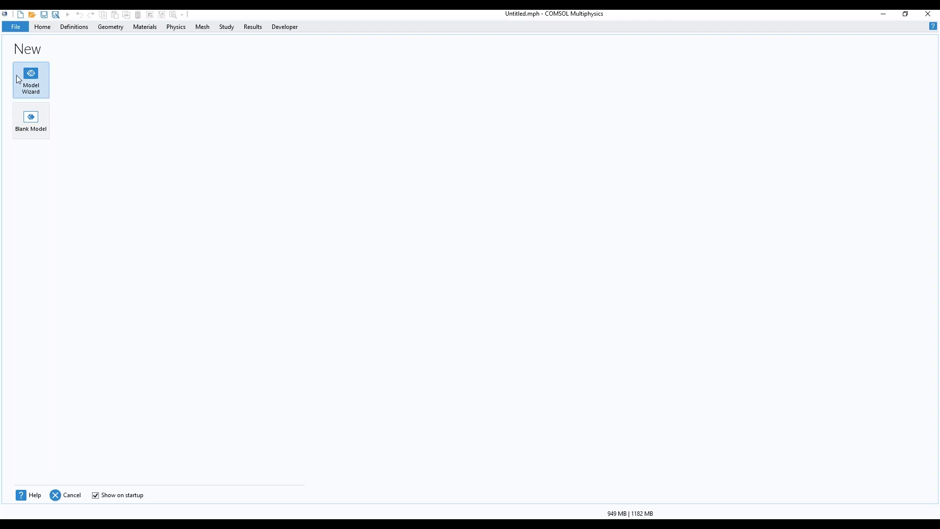
Start a 3D model with the Model Wizard and add the Transport of Diluted Species physics interface.
left_click(18, 79)
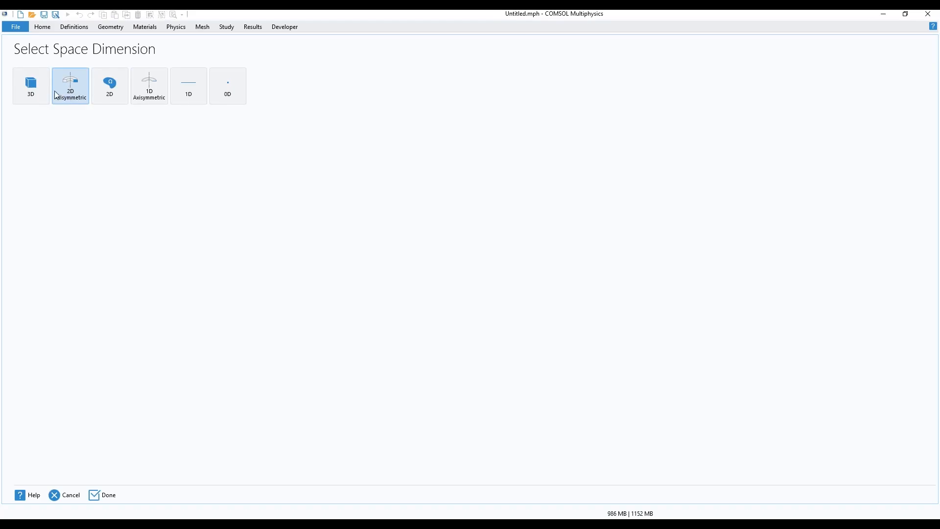
left_click(27, 90)
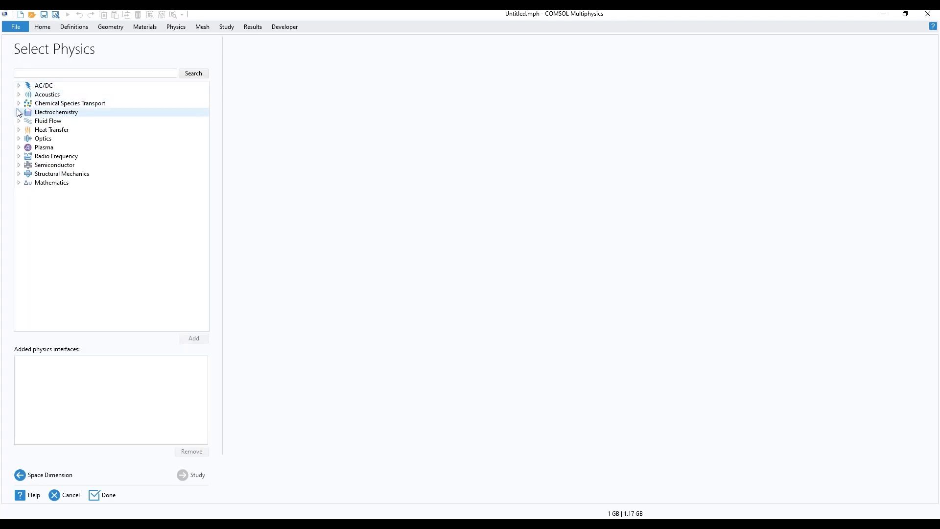
left_click(19, 103)
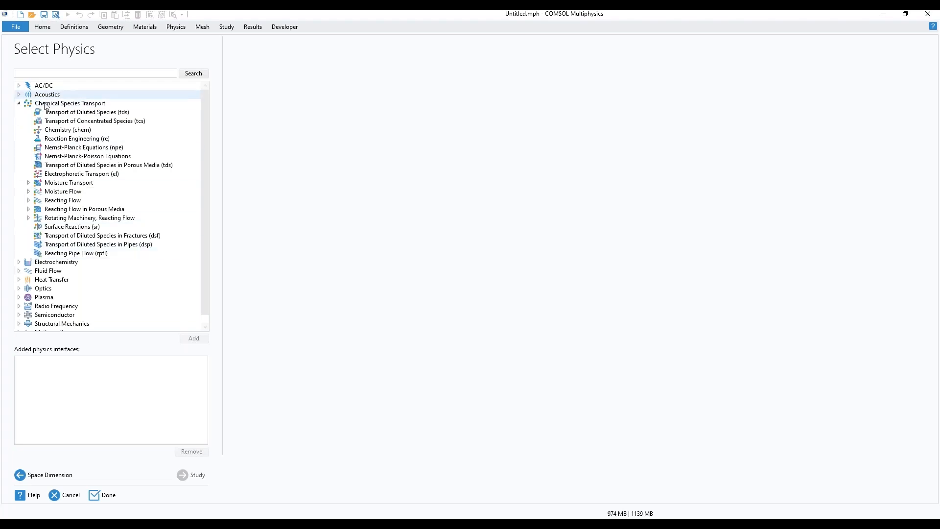
left_click(19, 272)
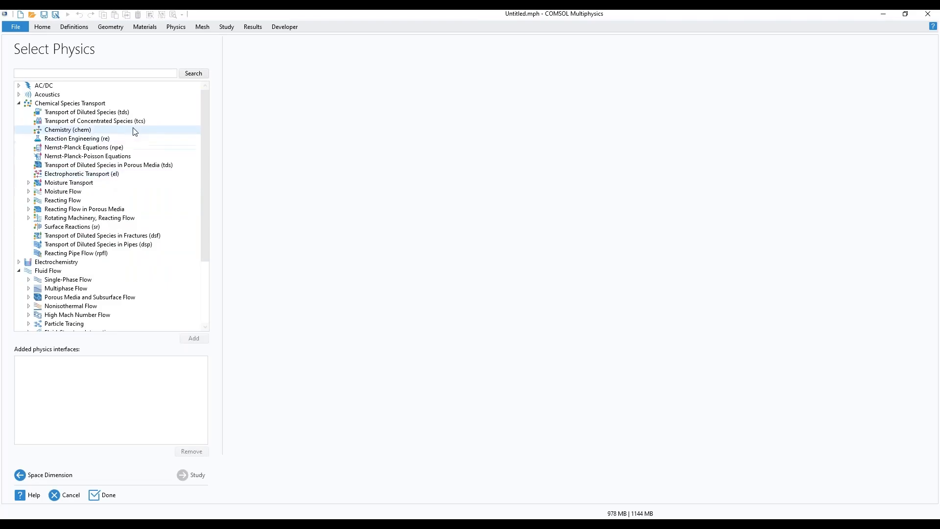
left_click(100, 112)
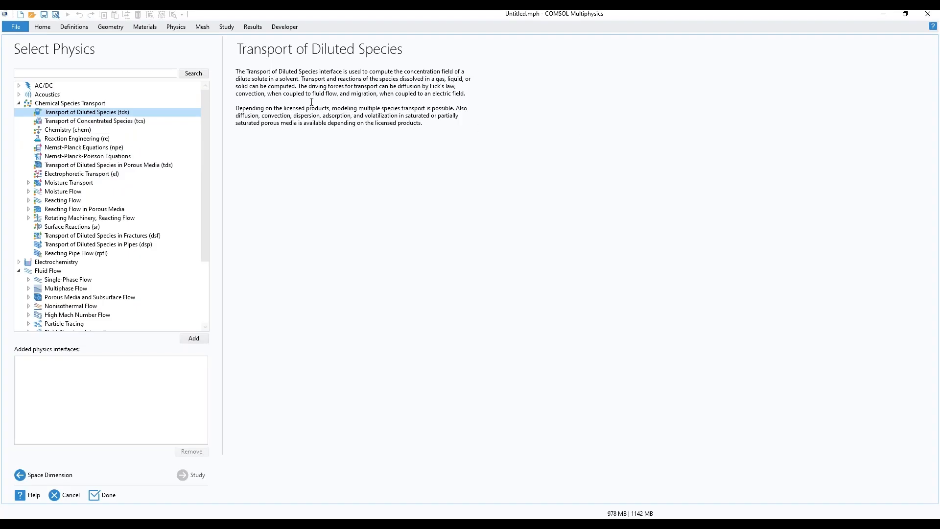
left_click(200, 341)
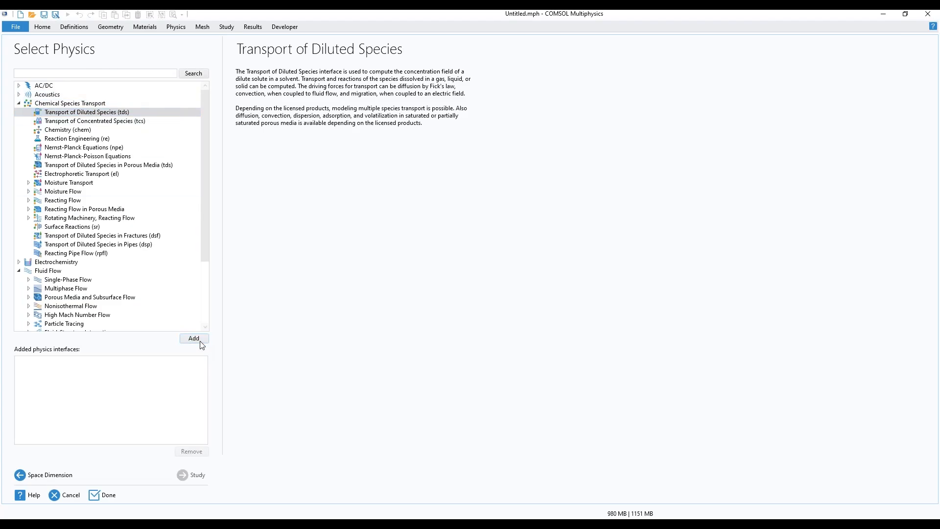
Name the diluted species concentration variable c_P, keeping a single species.
left_click(302, 106)
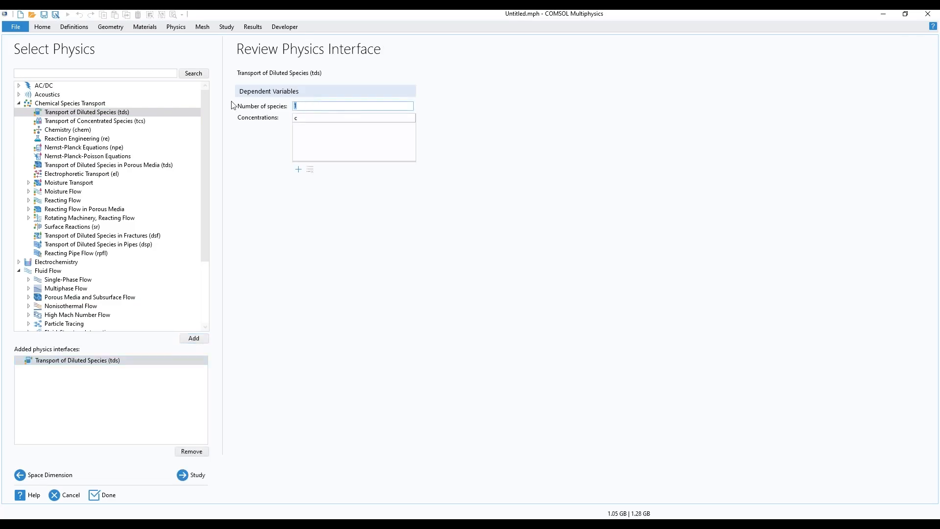
left_click(305, 120)
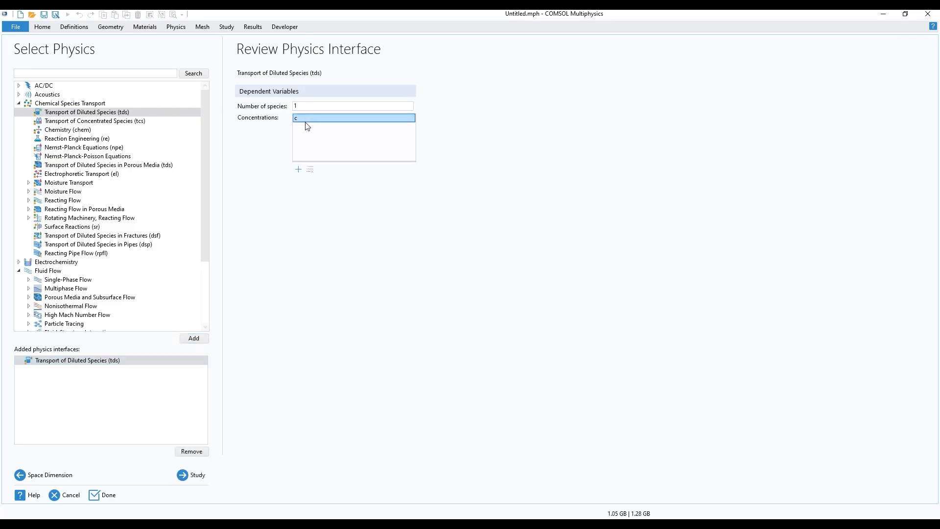
type("c")
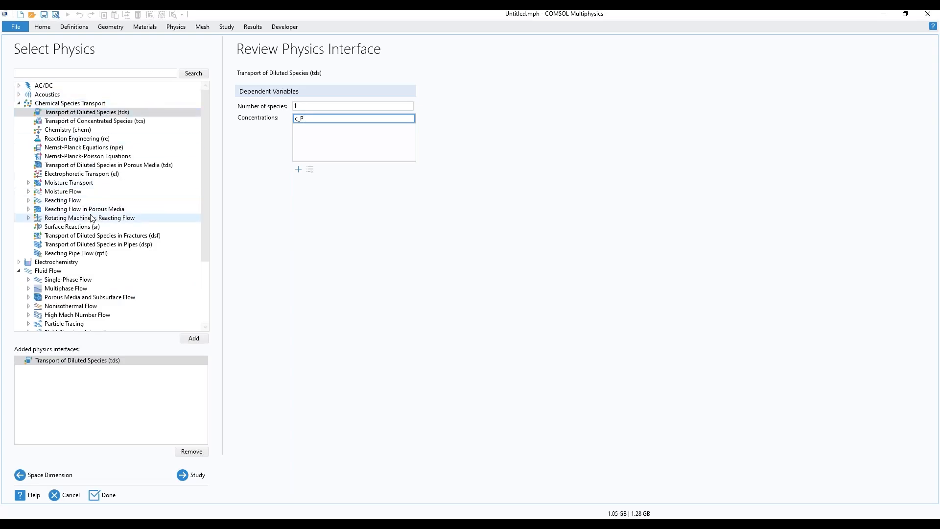
Add the Surface Reactions interface and set its number of surface species to 2.
left_click(83, 230)
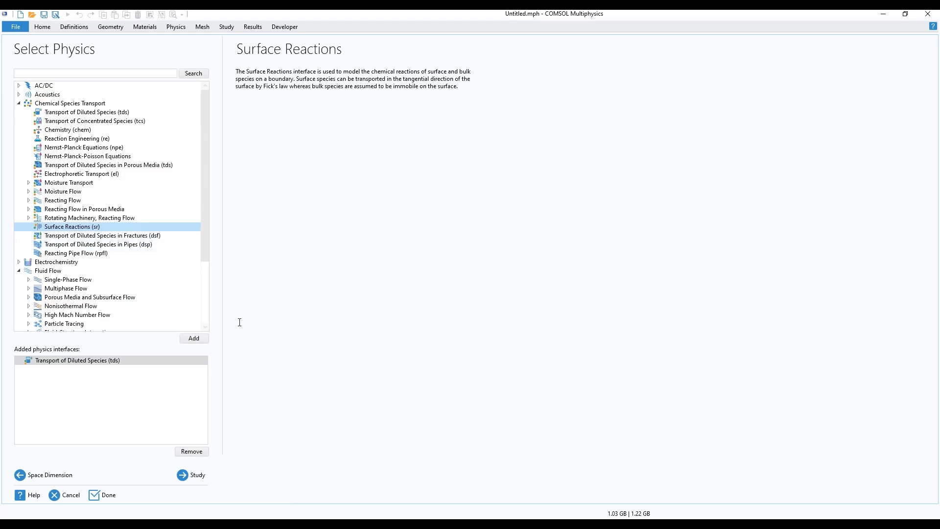
left_click(198, 340)
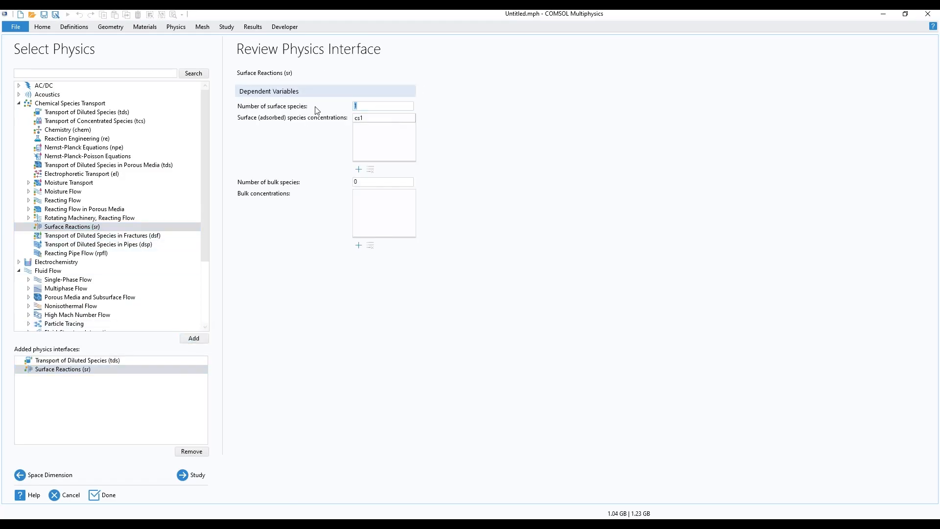
key("BackSpace")
type("2")
Name the two surface species concentrations cs_P and cs_Q.
left_click(390, 119)
left_click(390, 119)
key("BackSpace")
left_click(371, 132)
left_click(370, 132)
key("BackSpace")
type("_Q")
Add the single-phase Laminar Flow interface to the model's physics.
scroll(95, 240, "down", 1)
scroll(96, 240, "down", 1)
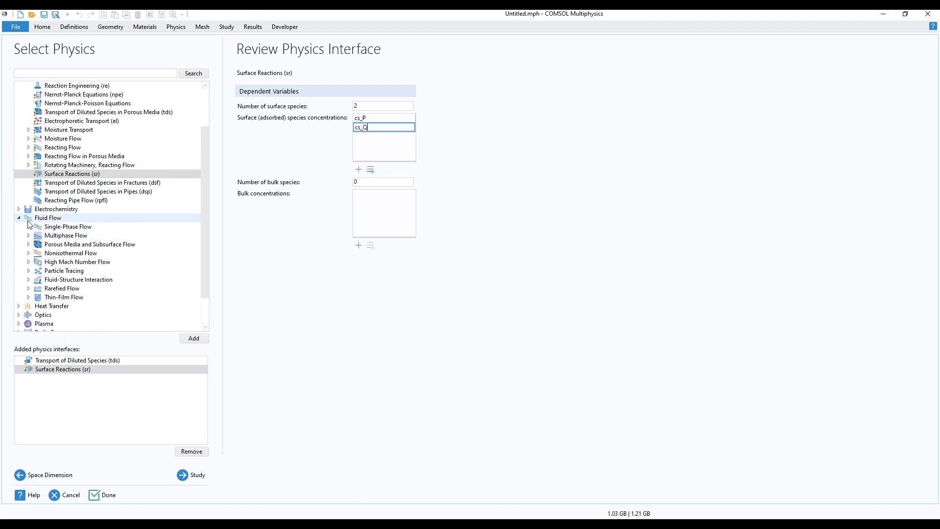
left_click(28, 227)
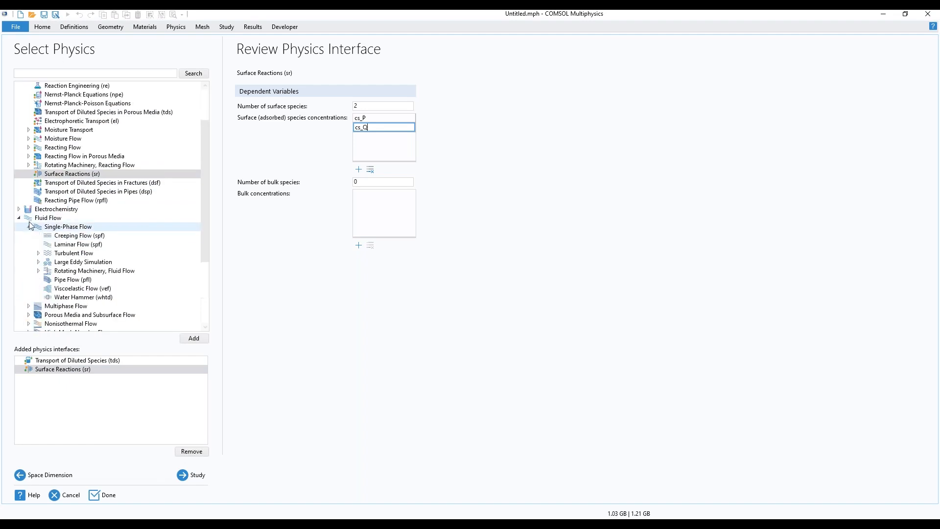
left_click(91, 244)
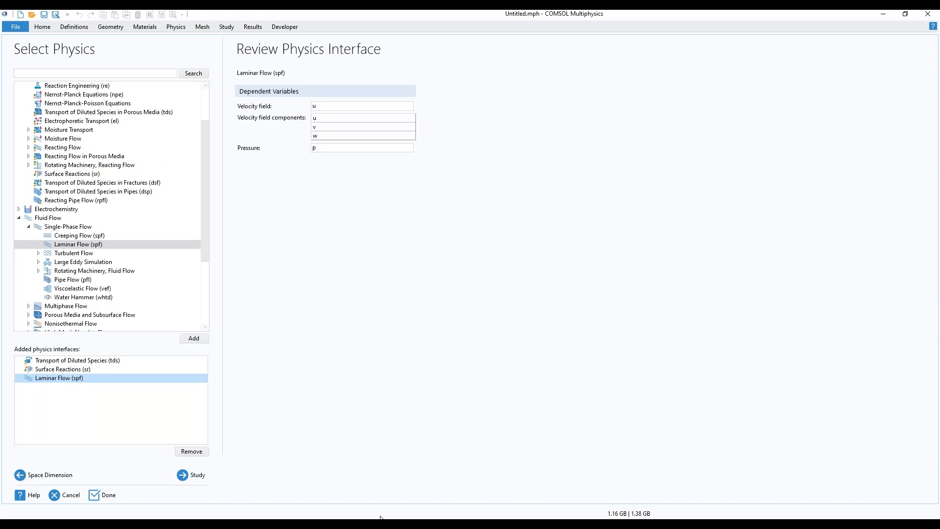
Choose a Time Dependent study and create the model, discarding the changes to the previous untitled file.
left_click(206, 475)
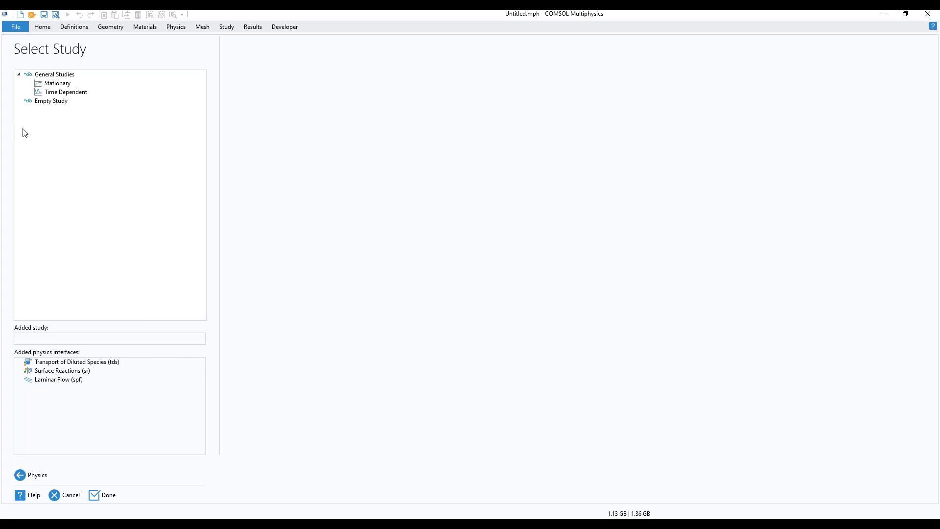
left_click(61, 95)
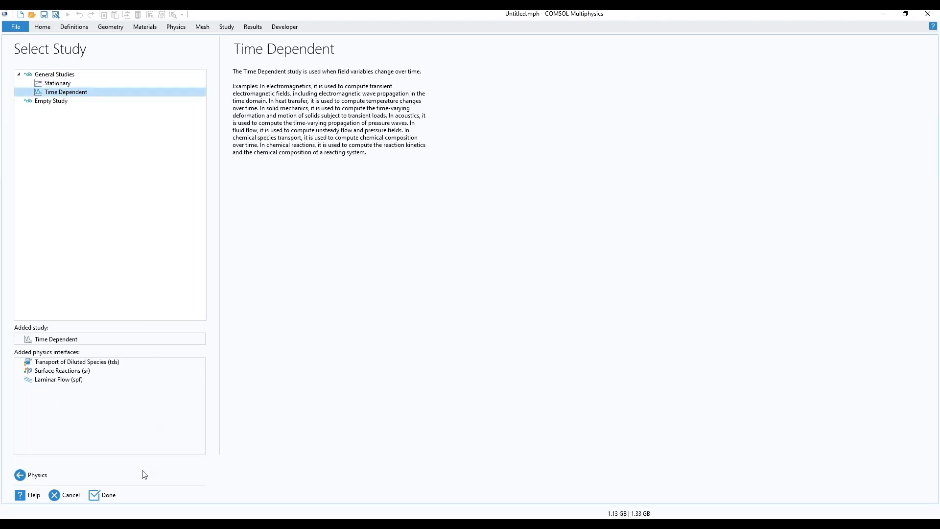
left_click(102, 495)
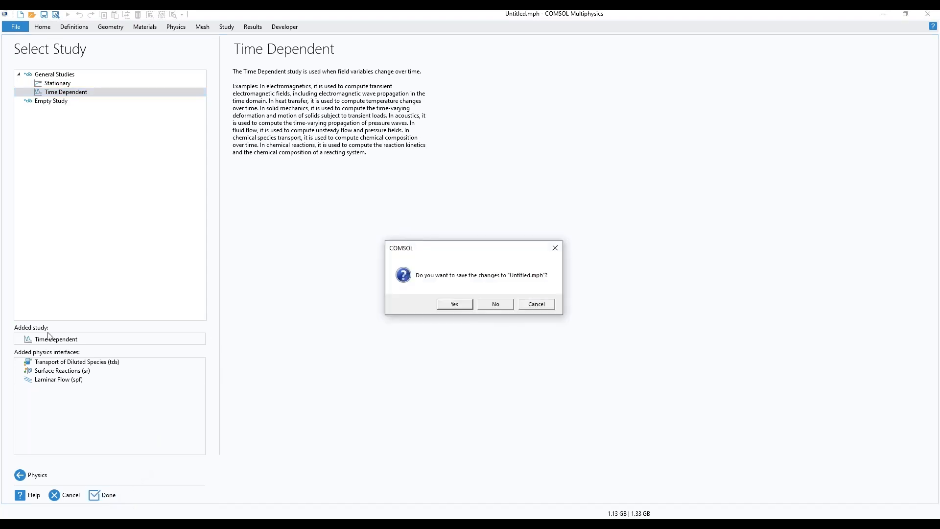
left_click(495, 305)
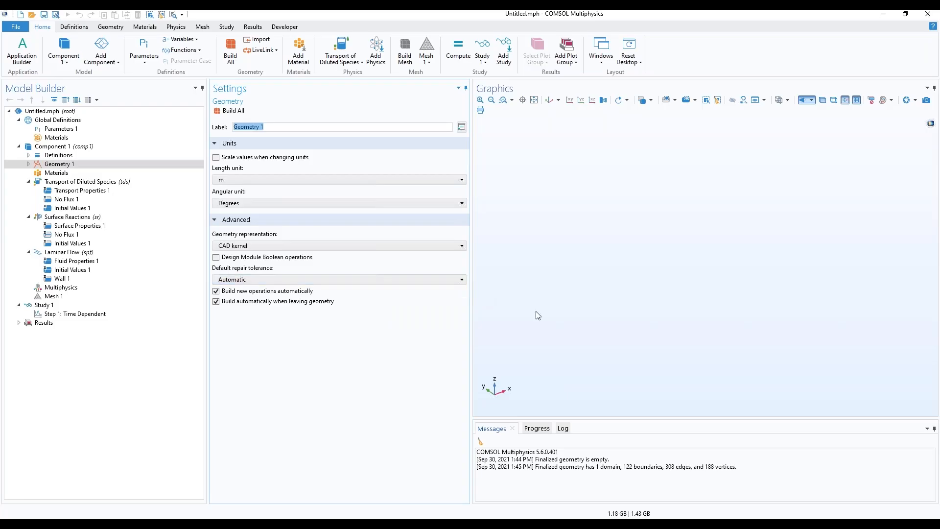
Clear the message log and load the global parameters from parameters.txt in the Biosensor folder.
left_click(482, 440)
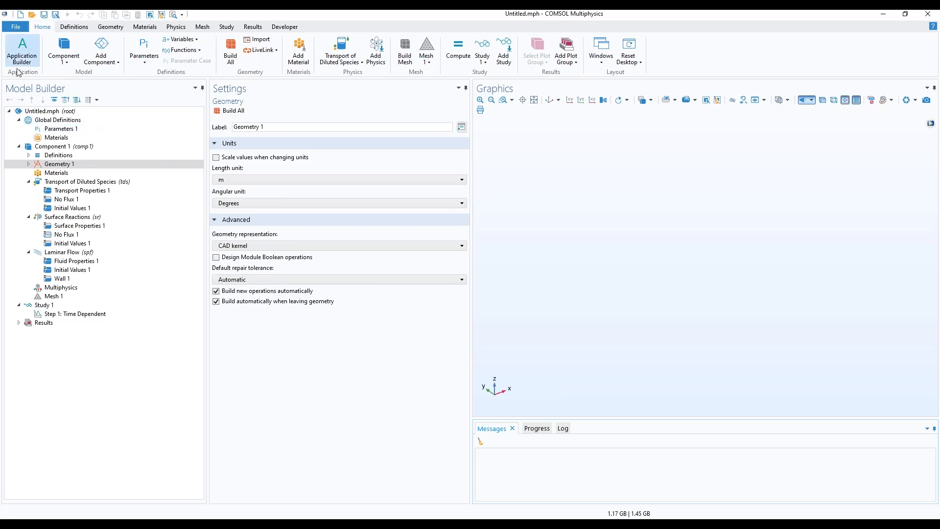
left_click(49, 131)
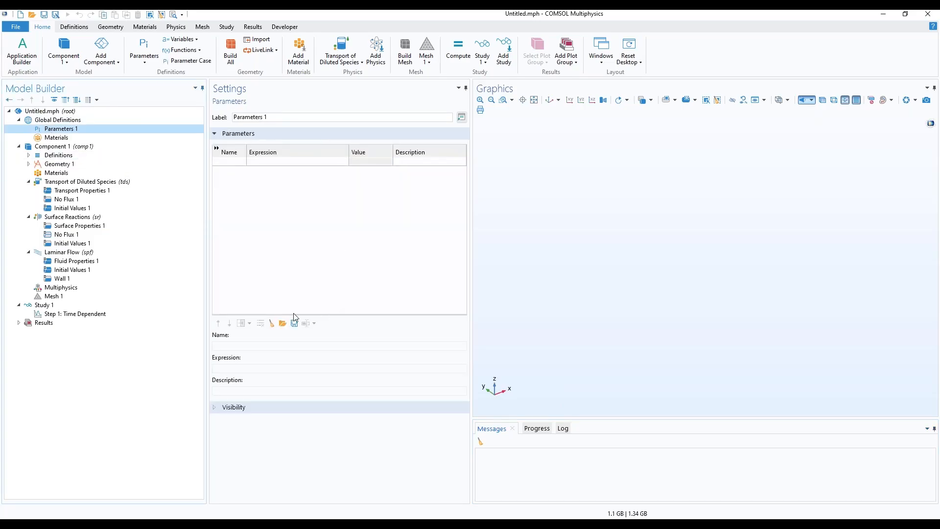
left_click(282, 323)
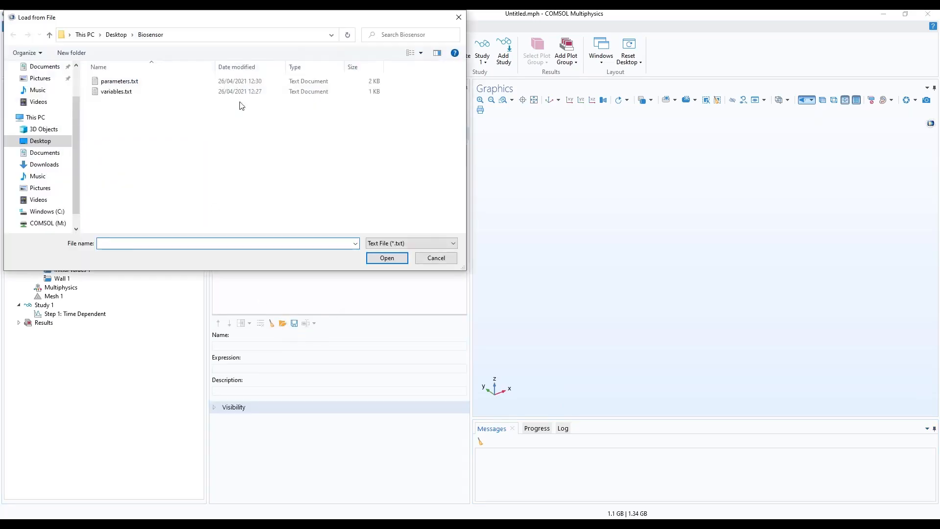
left_click(148, 82)
left_click(386, 257)
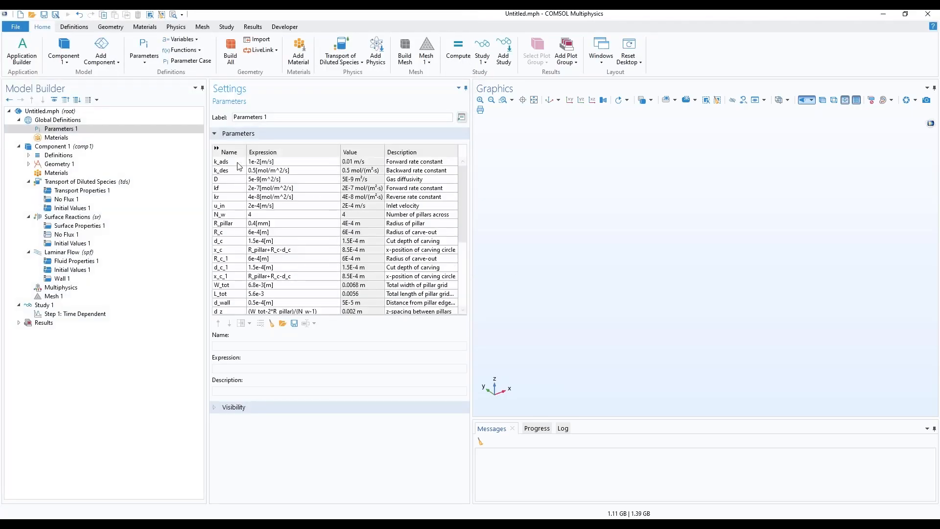
Review the loaded parameters, including the diffusivity, inlet velocity, pillar geometry, injection pulse amplitude and simulation time.
left_click(232, 179)
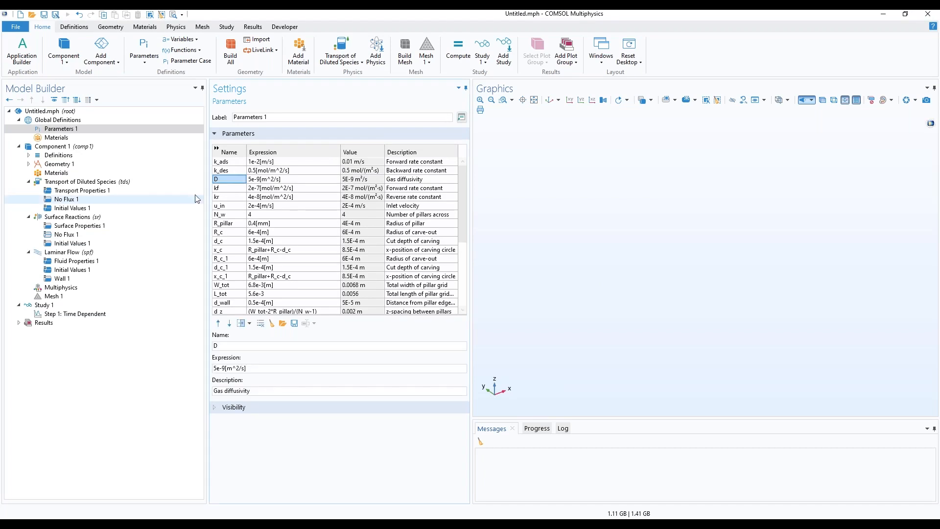
left_click_drag(233, 207, 226, 212)
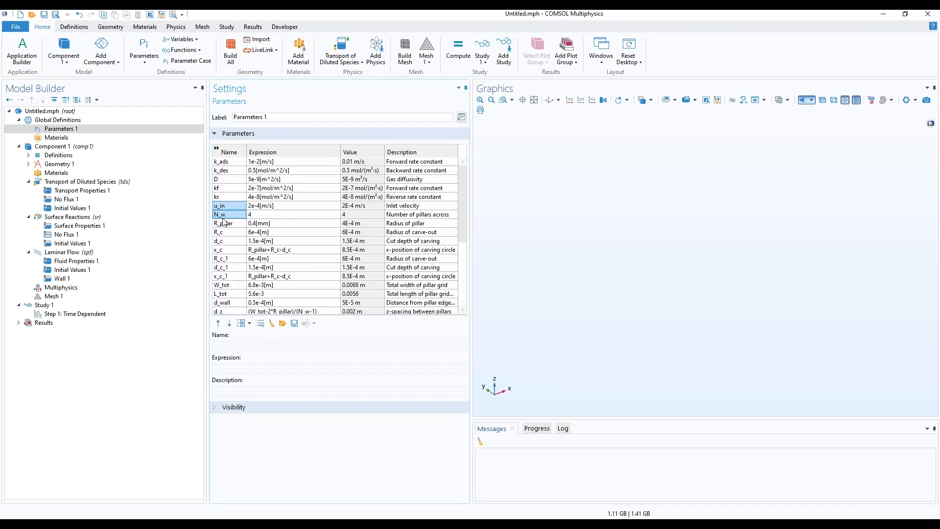
left_click(227, 242)
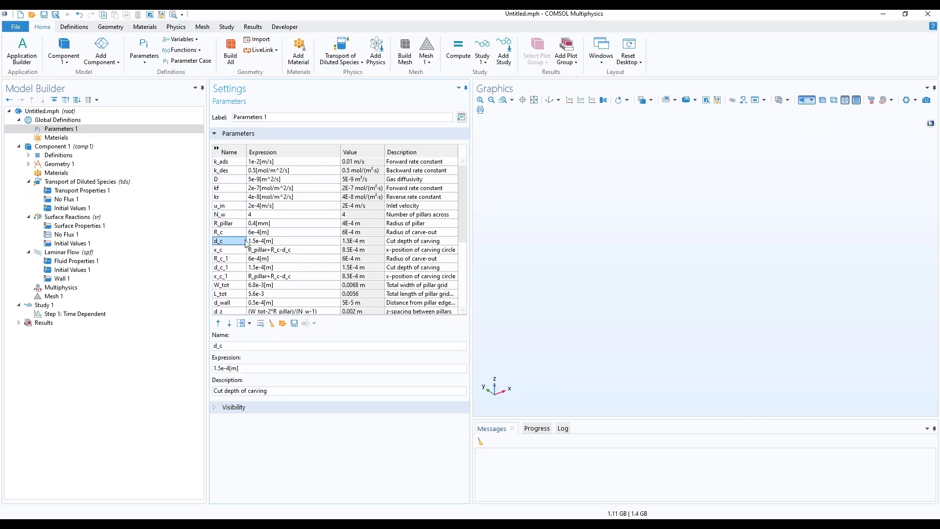
scroll(240, 239, "down", 1)
scroll(252, 236, "down", 1)
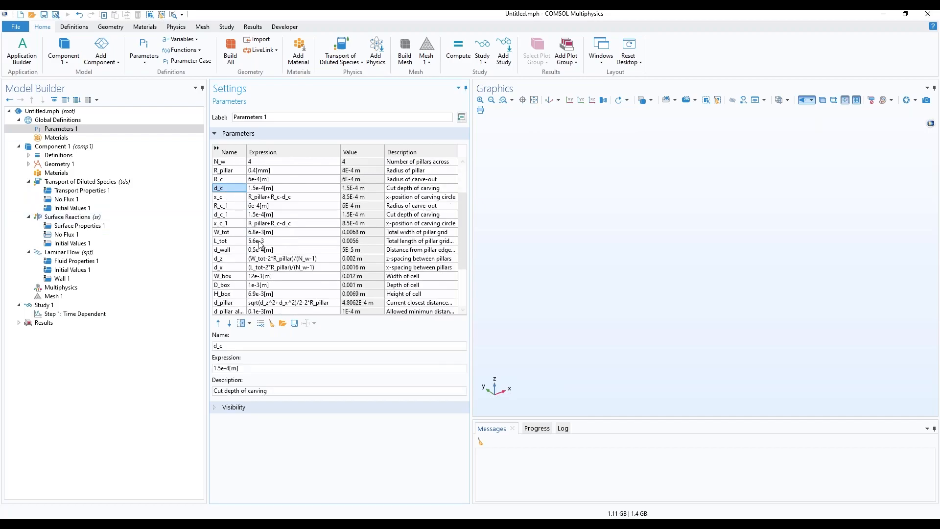
scroll(255, 239, "down", 1)
scroll(254, 240, "down", 1)
scroll(259, 252, "down", 1)
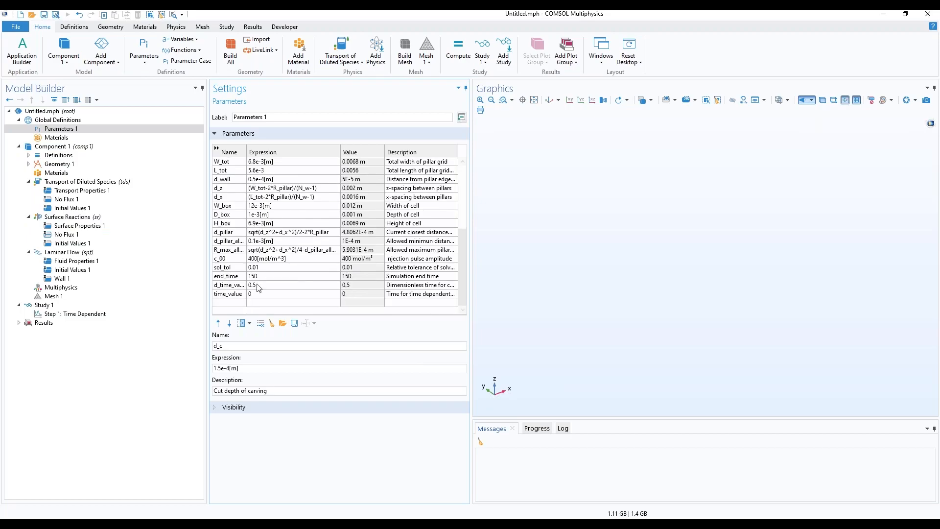
left_click(230, 260)
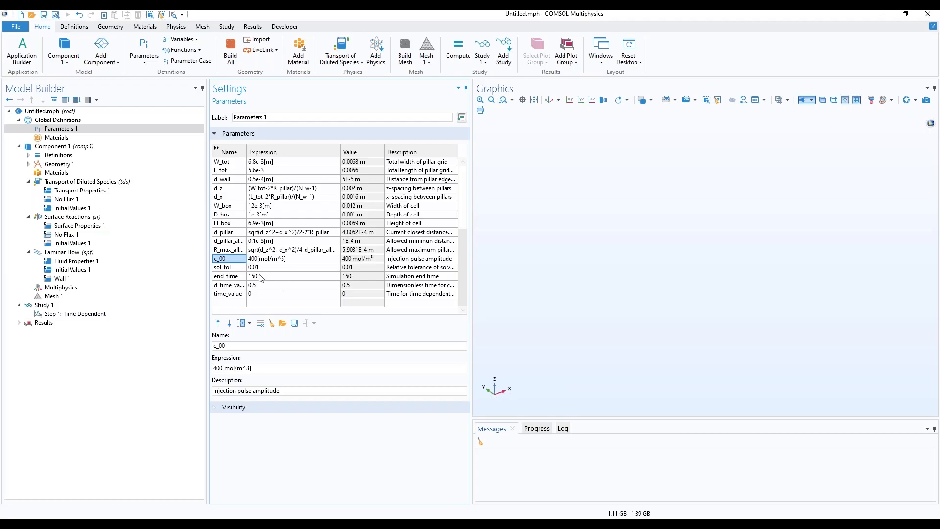
scroll(240, 226, "up", 5)
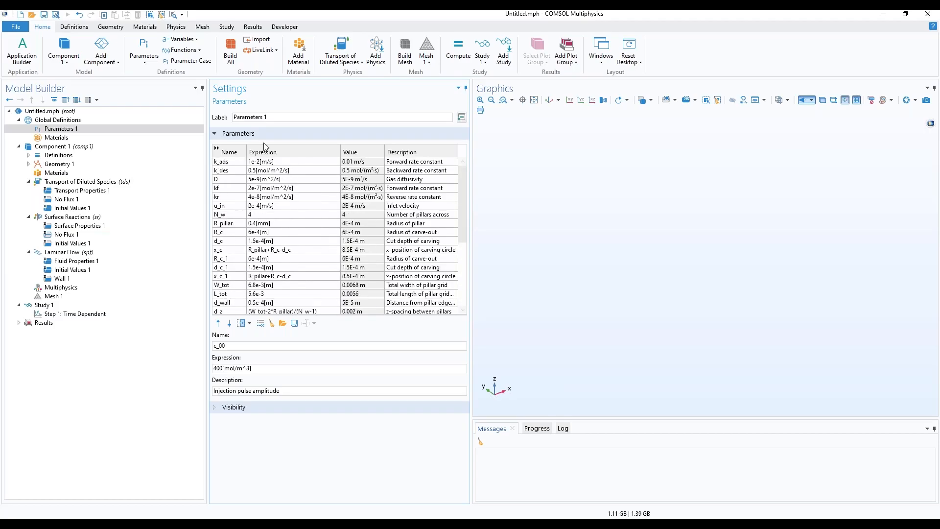
Add a Variables node under the component's Definitions, load variables.txt into it and select the inlet concentration variable c0.
left_click(60, 156)
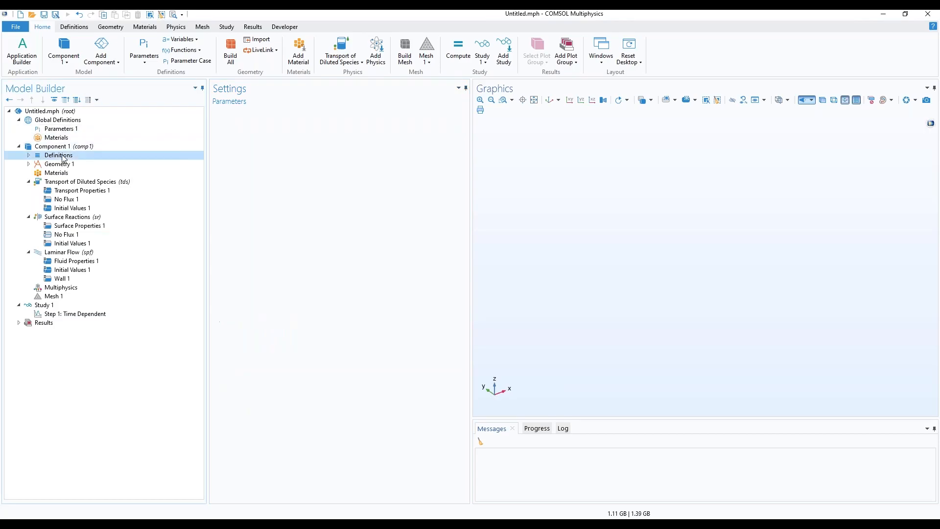
right_click(66, 157)
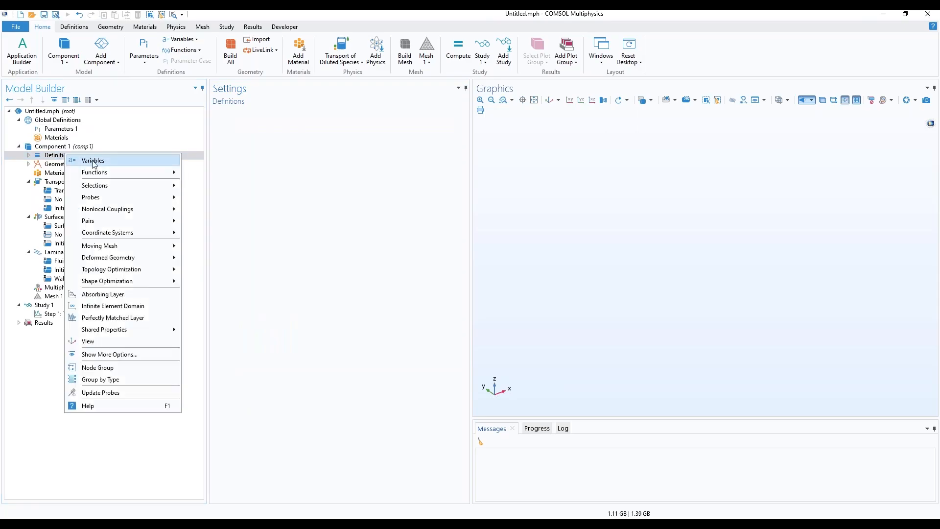
left_click(94, 162)
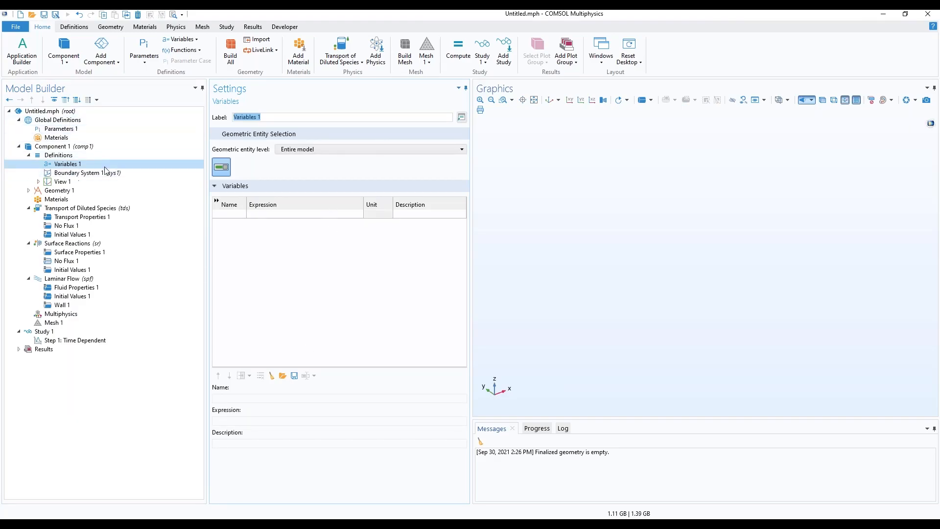
left_click(282, 375)
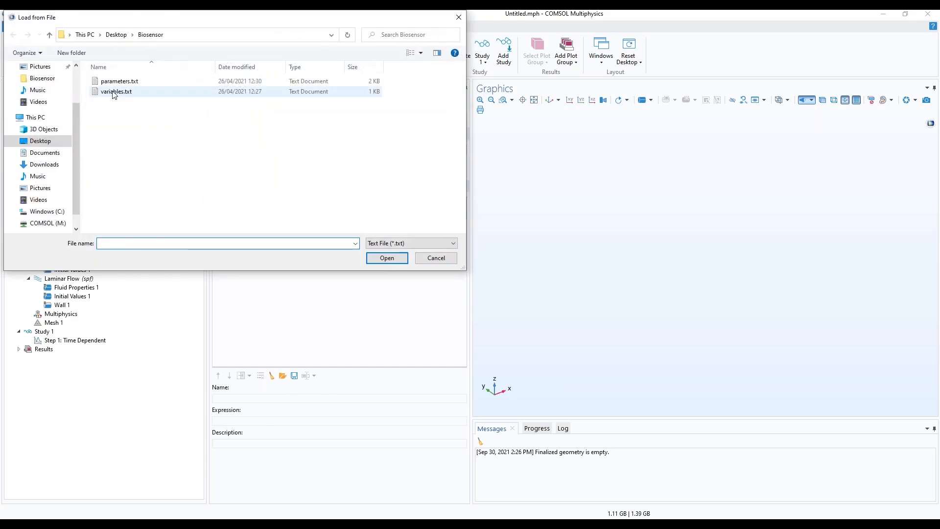
left_click(113, 91)
left_click(376, 261)
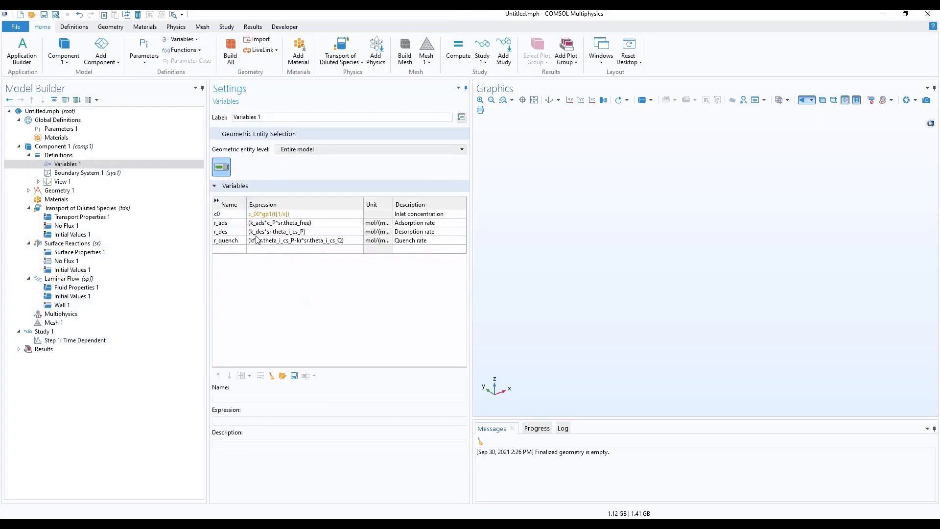
left_click(229, 215)
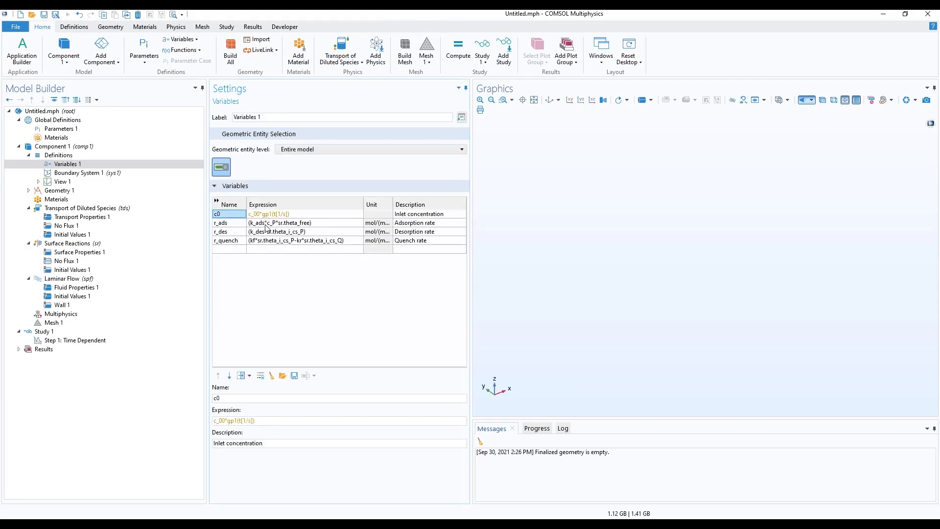
Review the expressions of the adsorption, desorption and quench rate variables r_ads, r_des and r_quench.
left_click(243, 225)
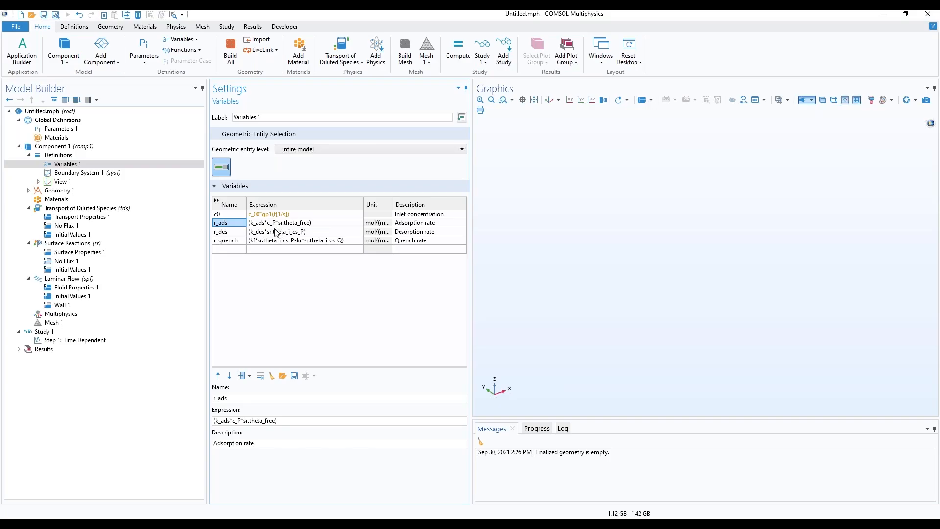
left_click(238, 233)
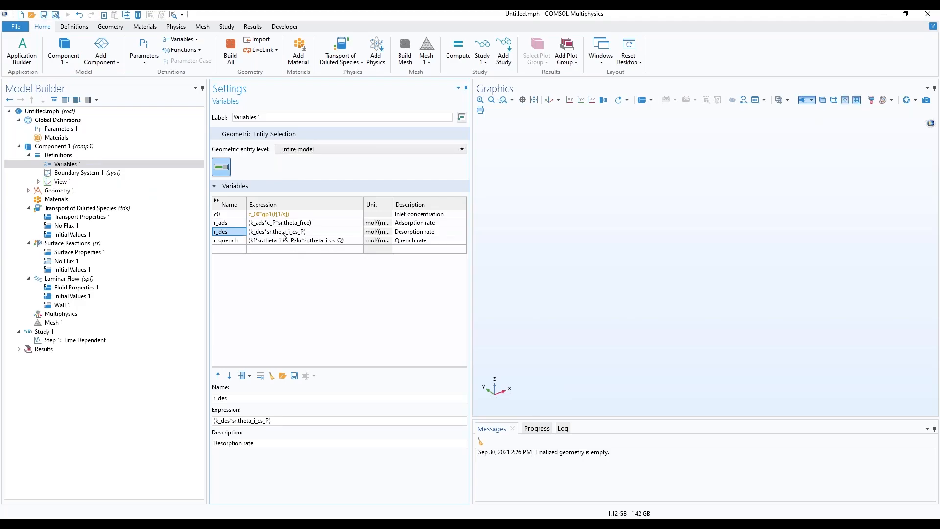
left_click(241, 241)
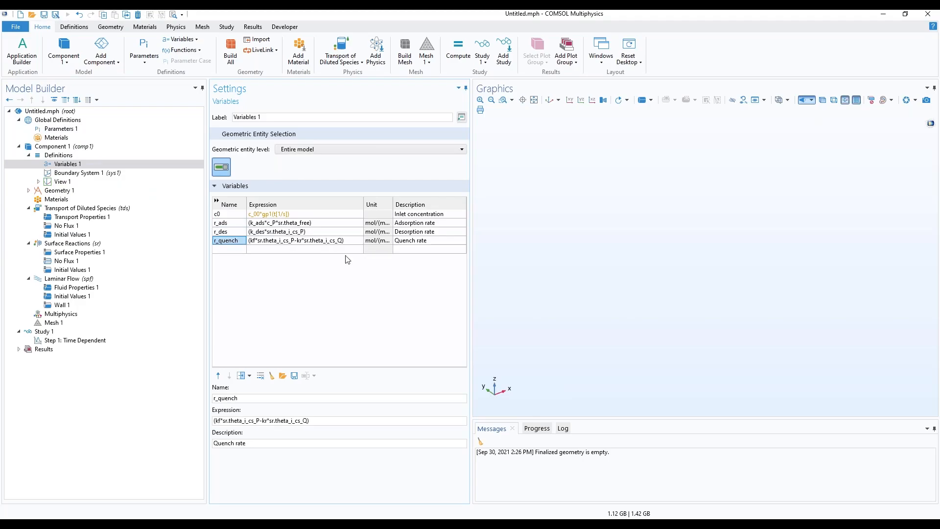
left_click(284, 233)
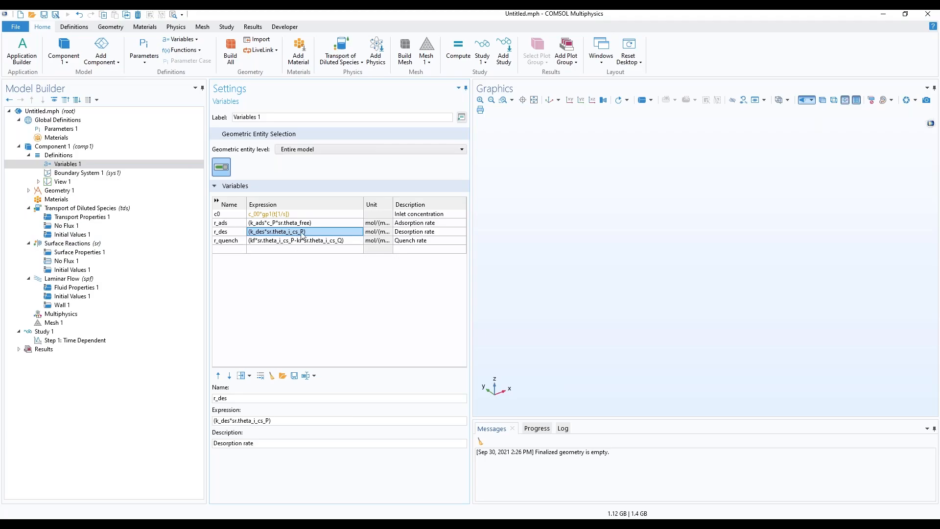
left_click(288, 241)
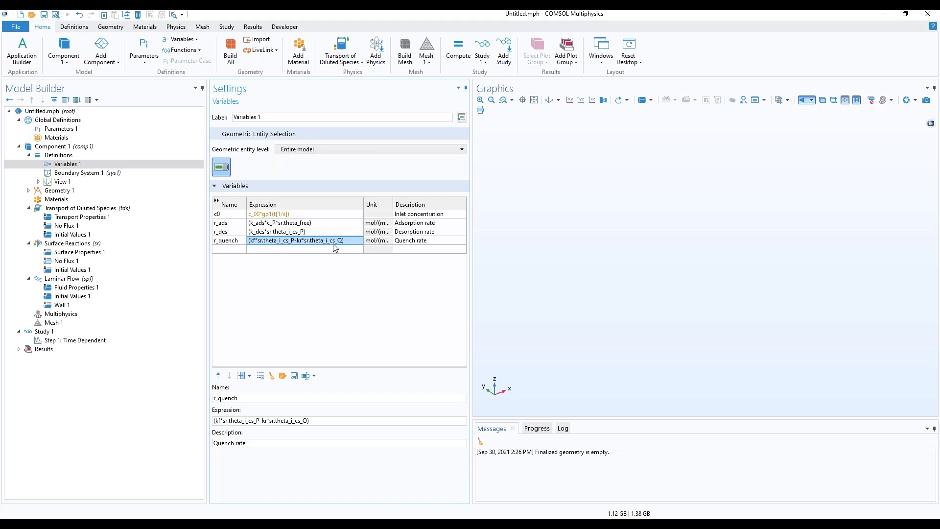
left_click(306, 224)
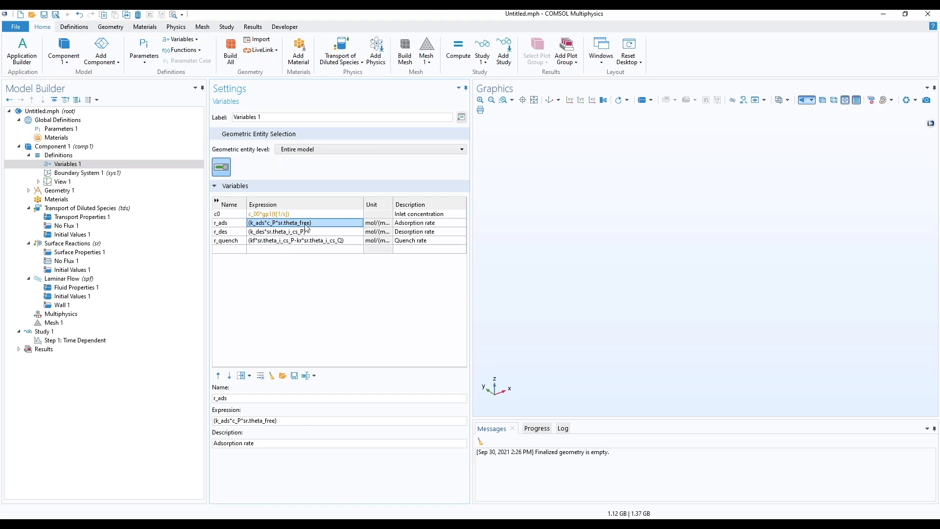
left_click(275, 224)
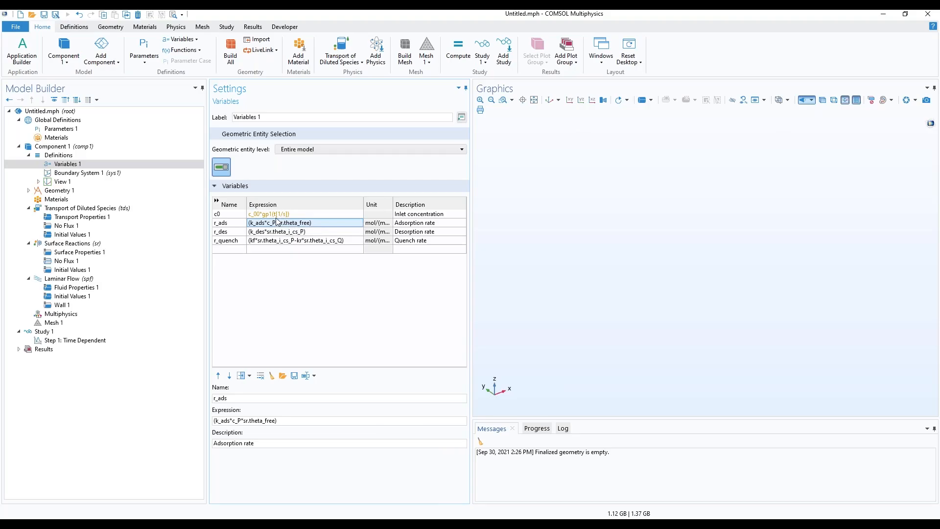
Add and plot a Gaussian Pulse function under the component's Definitions with location 20 and standard deviation 2, and recheck the Variables 1 expressions.
right_click(72, 157)
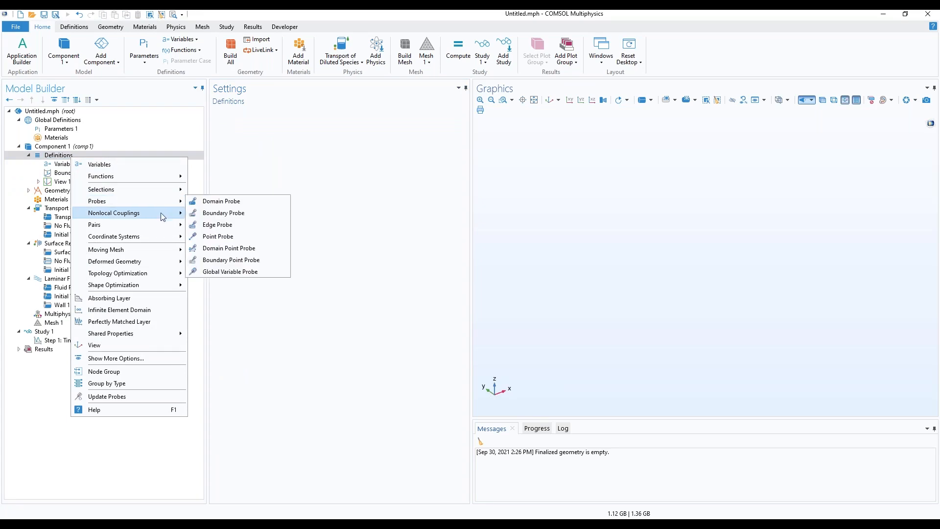
mouse_move(155, 216)
mouse_move(147, 179)
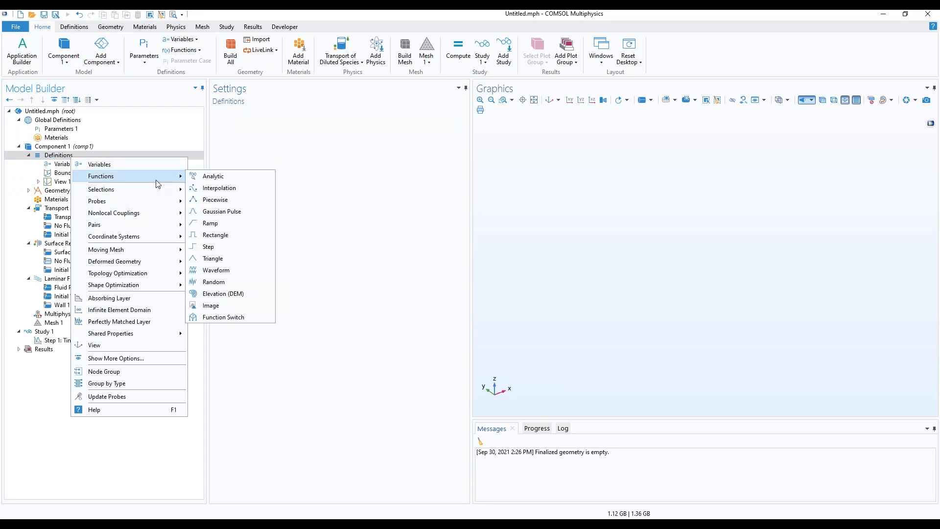
left_click(247, 213)
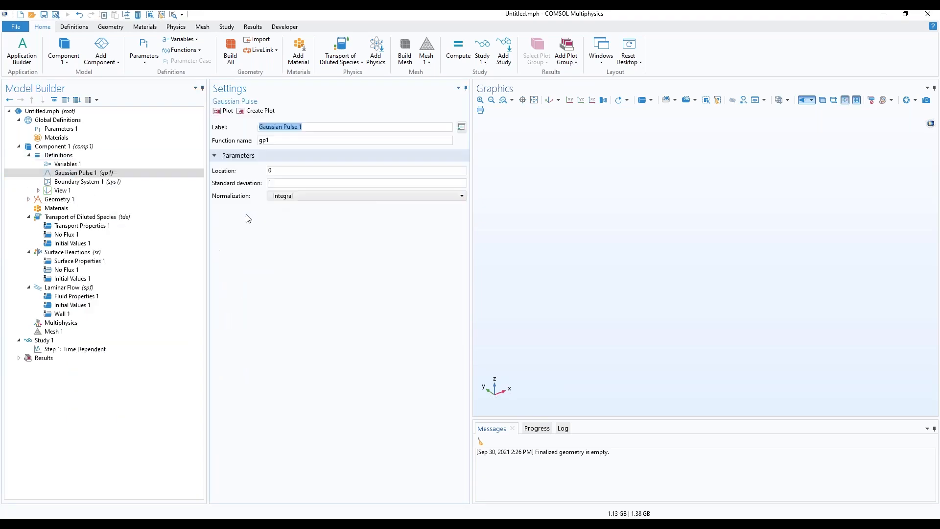
left_click(284, 171)
double_click(284, 171)
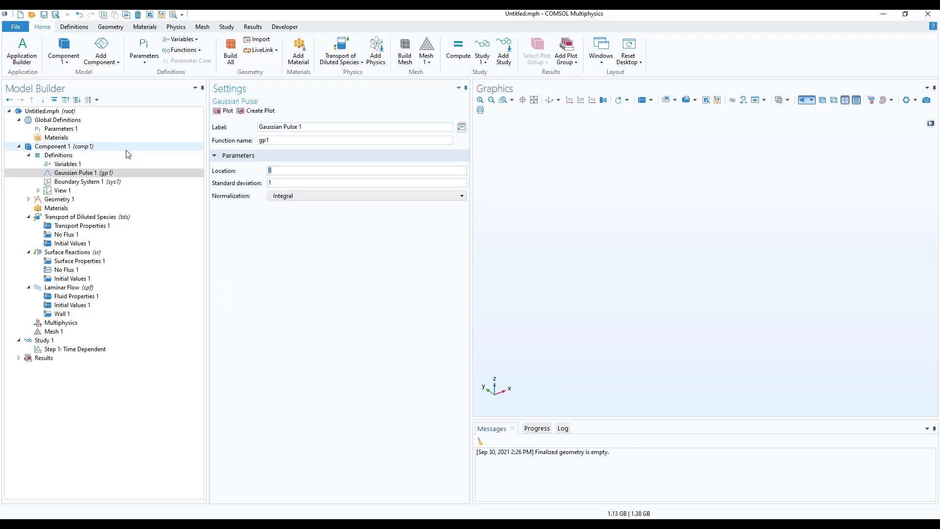
type("20")
key("Tab")
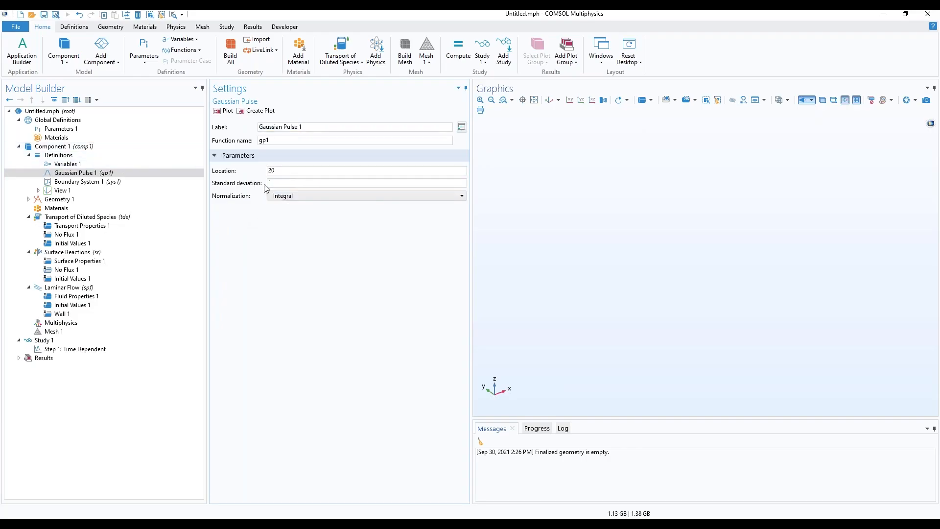
type("2")
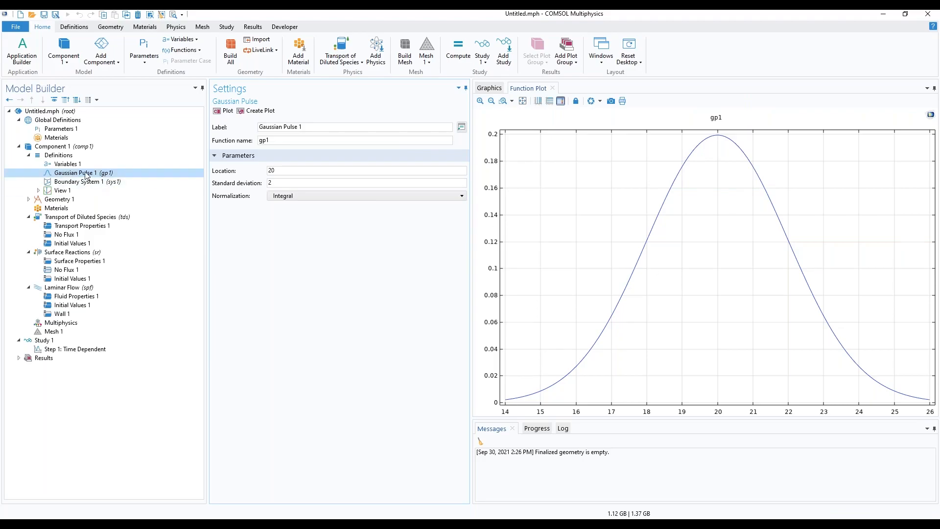
left_click(65, 201)
left_click(50, 163)
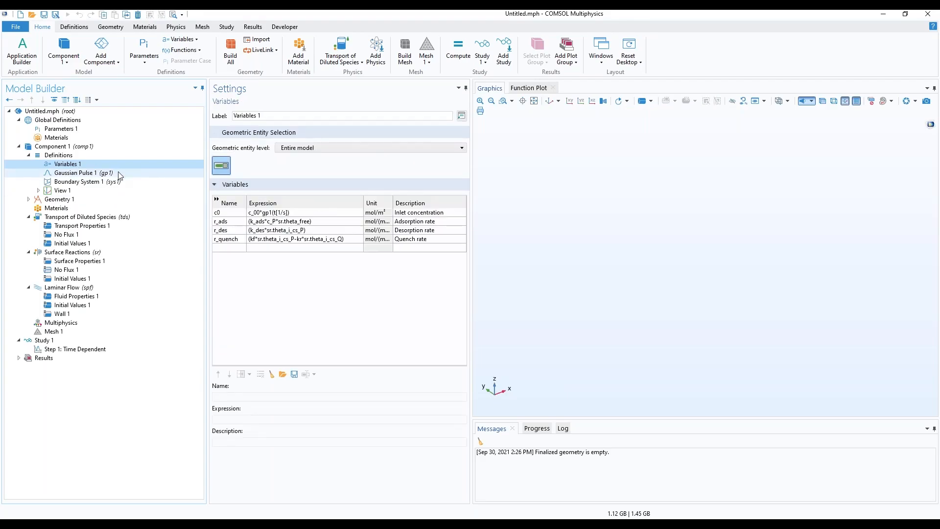
Insert the geometry sequence Geometry 1 from biosensor_design.mph in the Biosensor folder into the component's geometry.
left_click(84, 199)
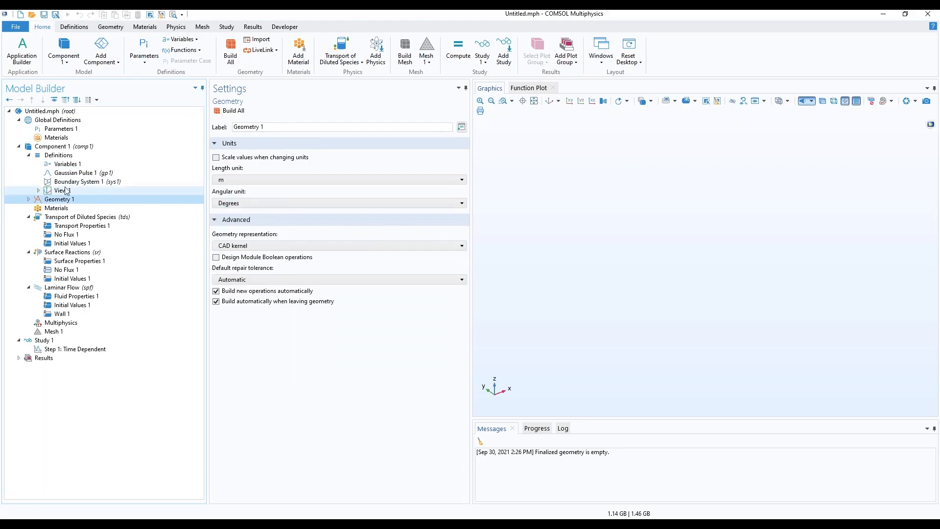
right_click(80, 200)
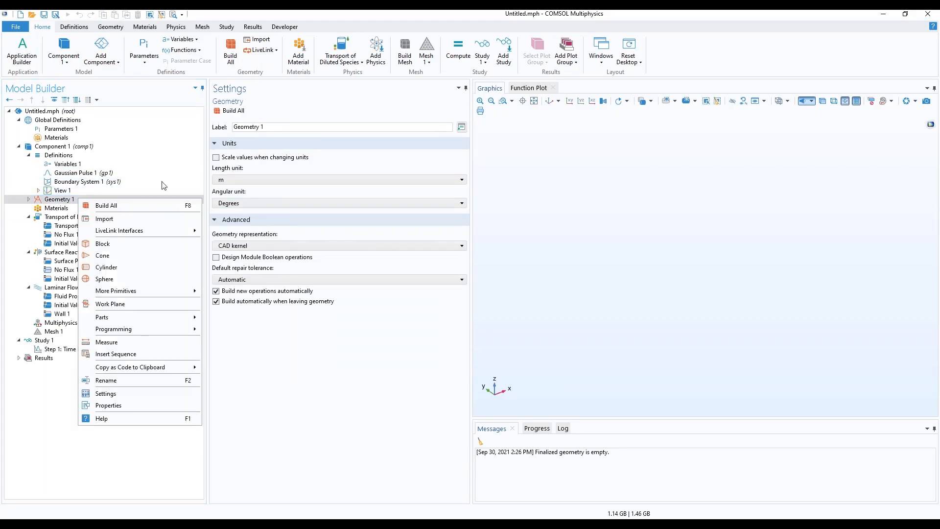
left_click(149, 353)
left_click(147, 81)
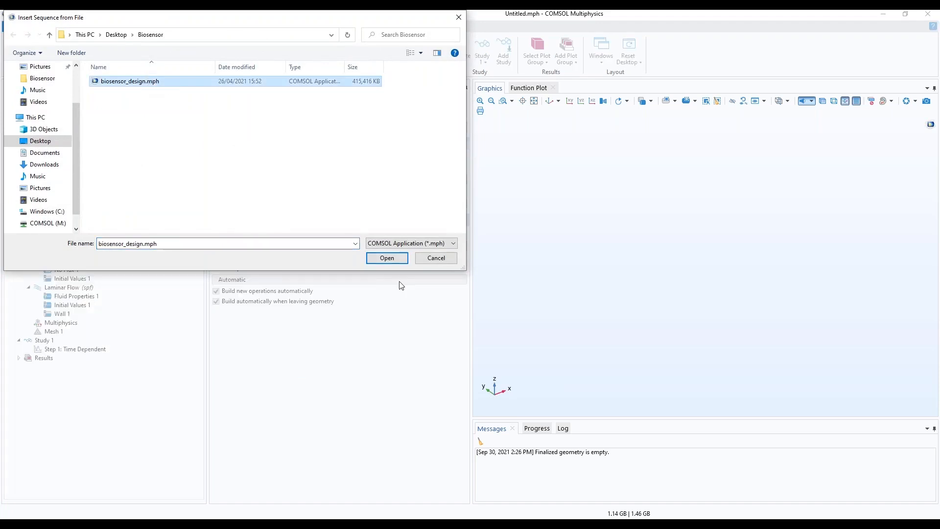
left_click(386, 260)
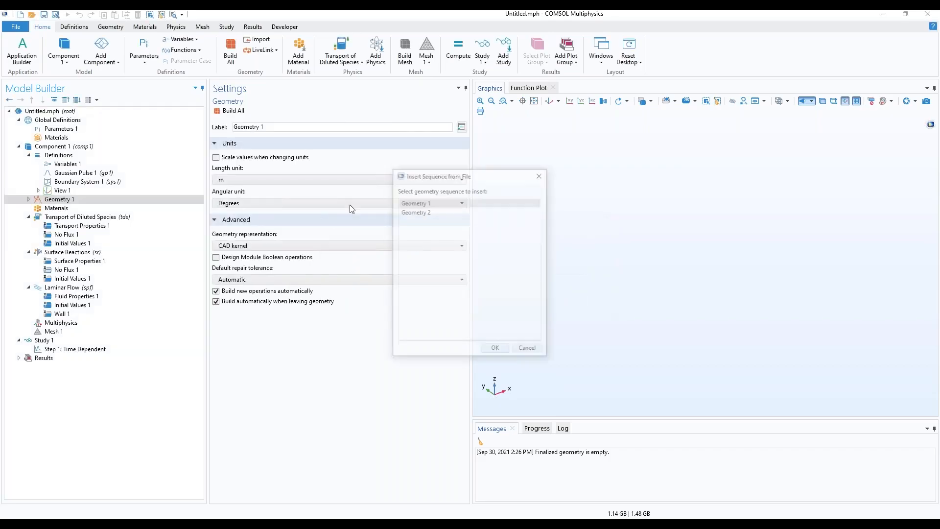
left_click(495, 350)
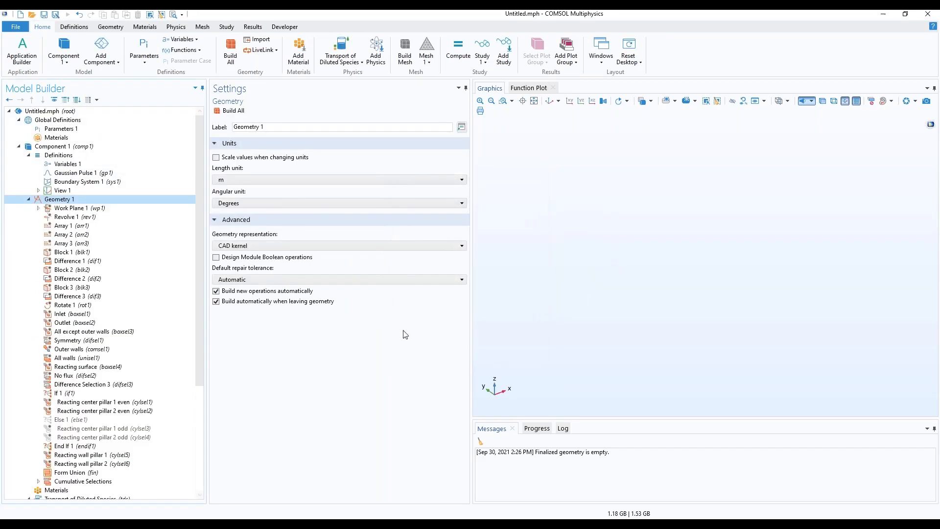
Build Work Plane 1 with the pillar's half profile and Revolve 1, and inspect the revolved pillar.
left_click(93, 209)
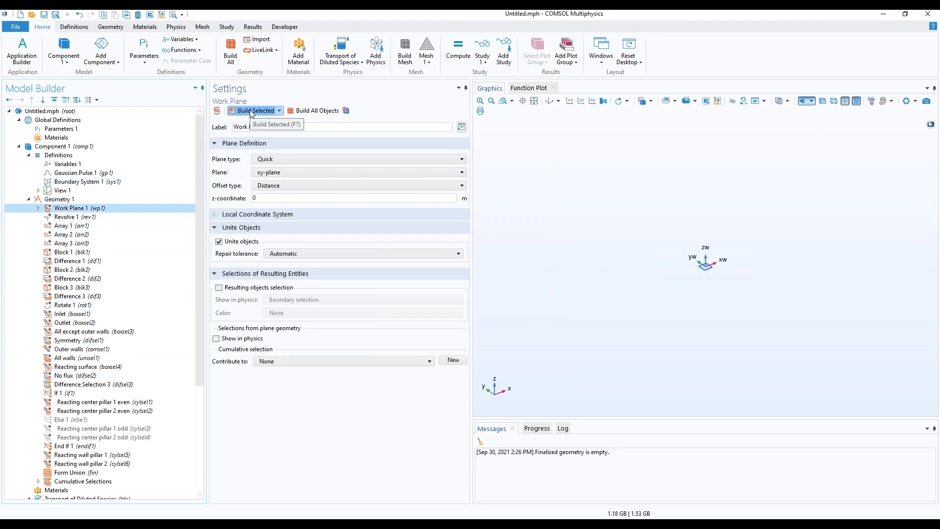
left_click(252, 112)
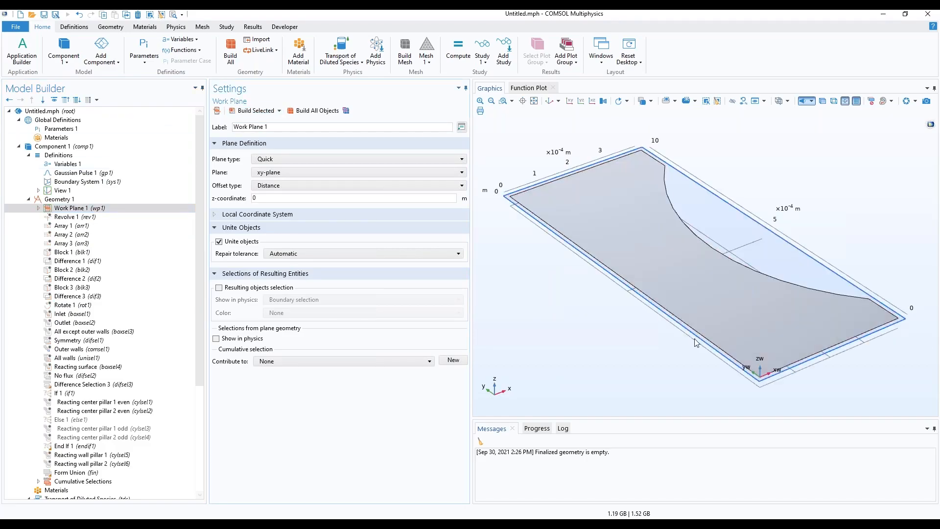
left_click(68, 217)
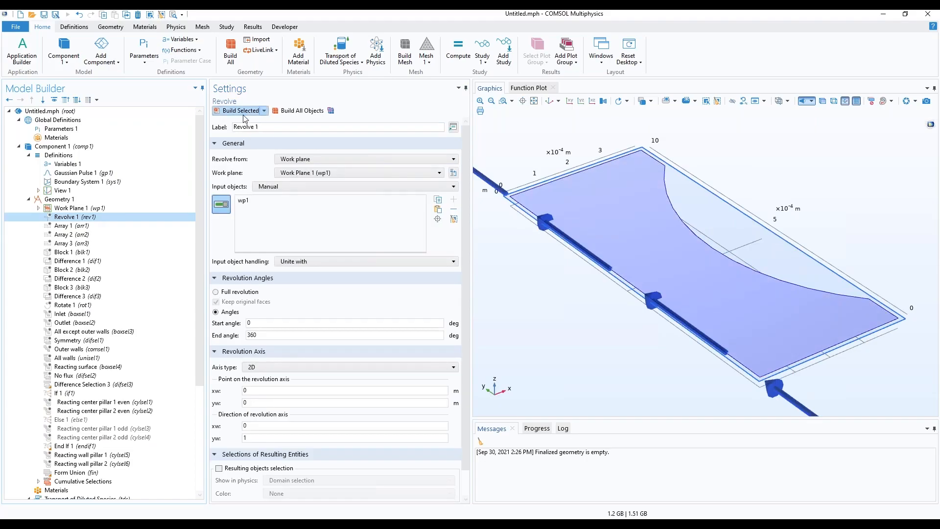
left_click(240, 110)
left_click_drag(587, 257, 724, 260)
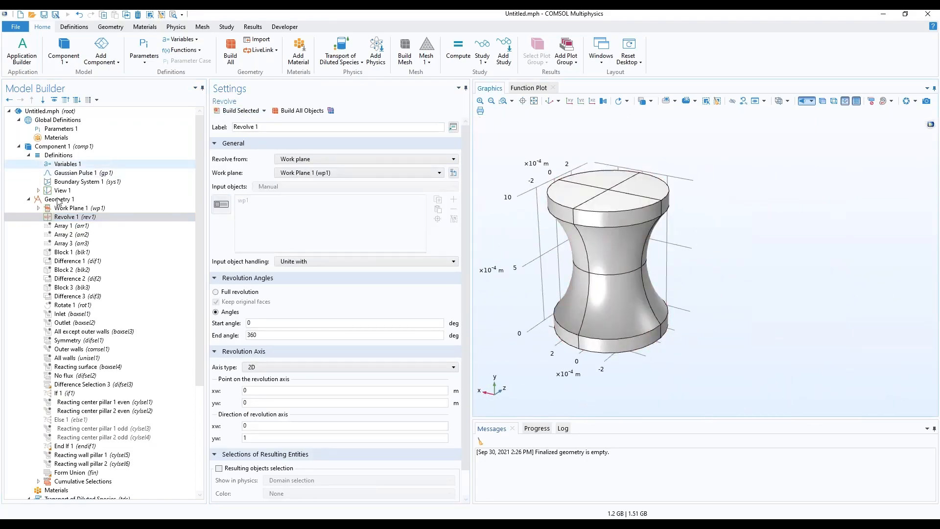
Build Array 1, Array 2 and Array 3 in order to create the staggered pillar pattern, checking their size and displacement settings.
left_click(66, 226)
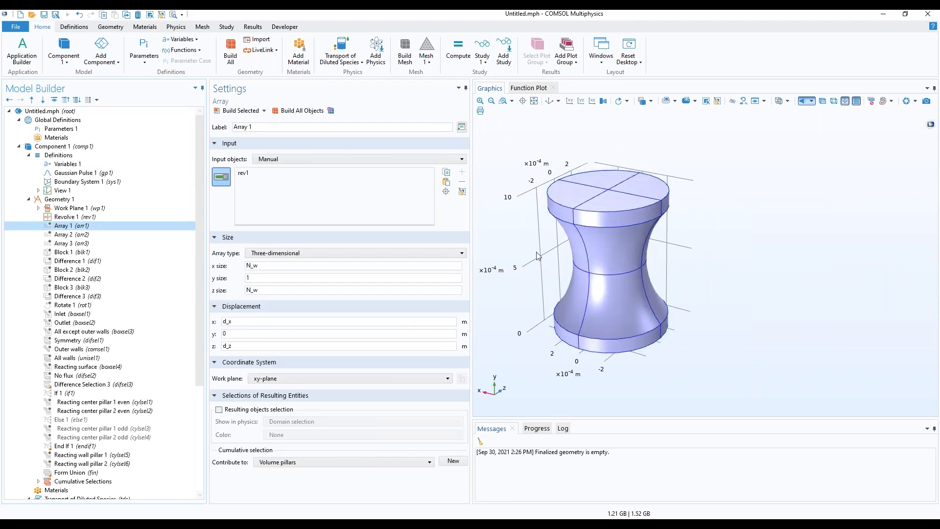
left_click(240, 111)
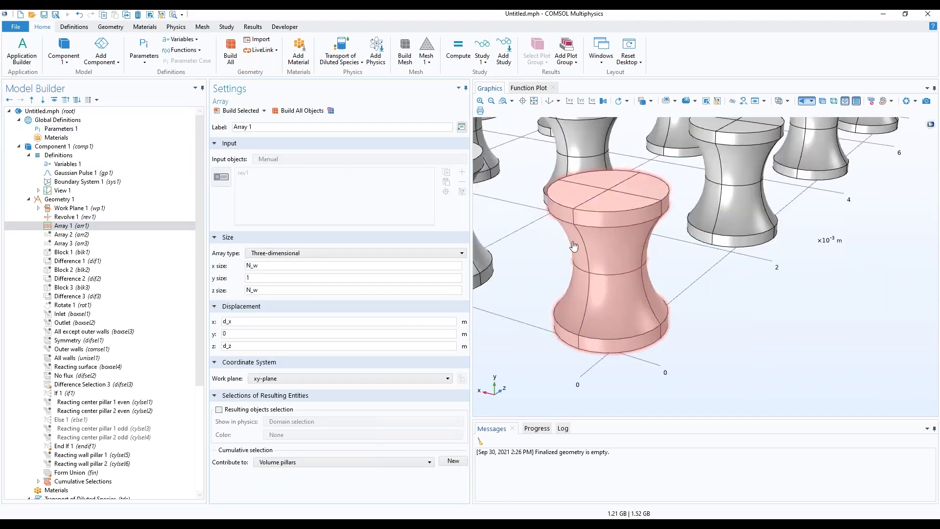
left_click(261, 266)
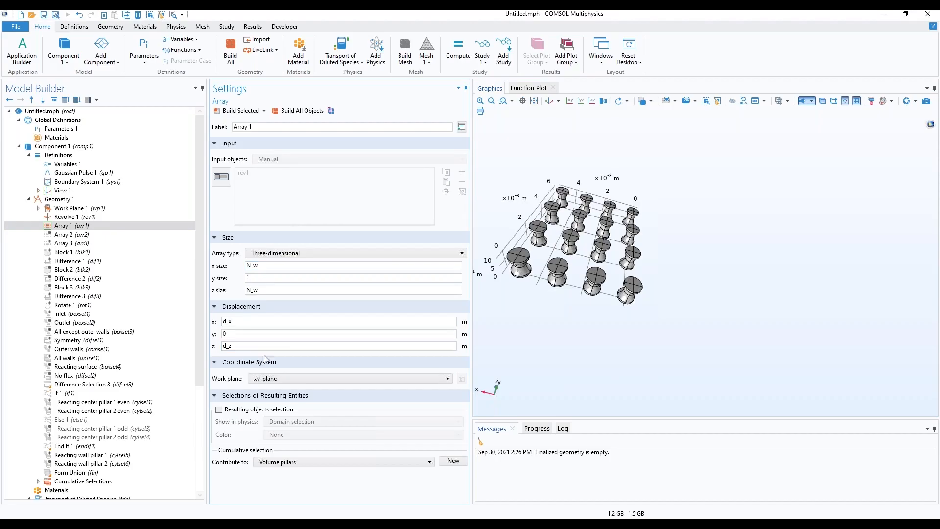
left_click(147, 235)
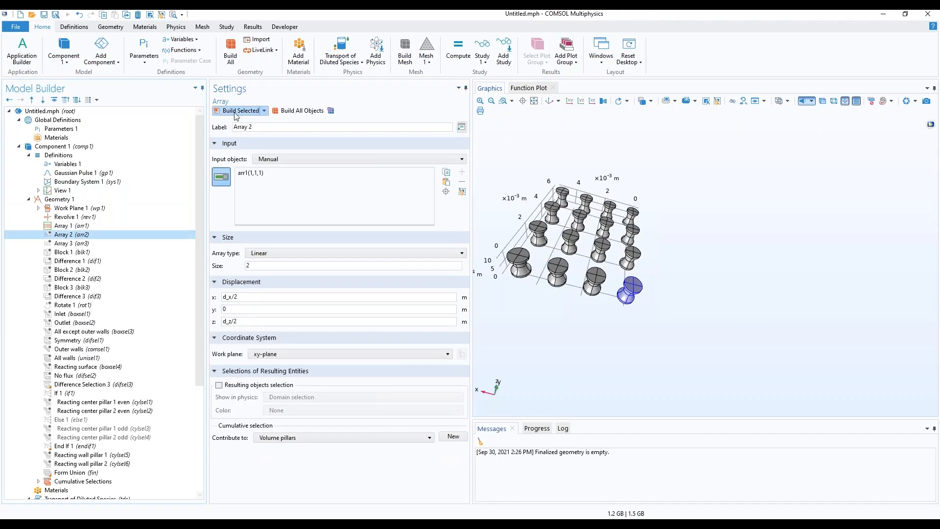
left_click(66, 243)
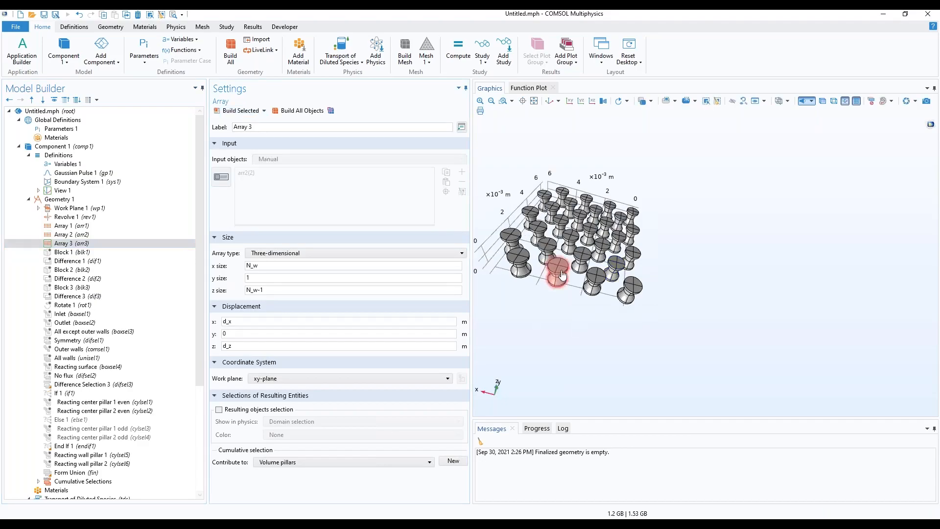
left_click_drag(560, 272, 612, 202)
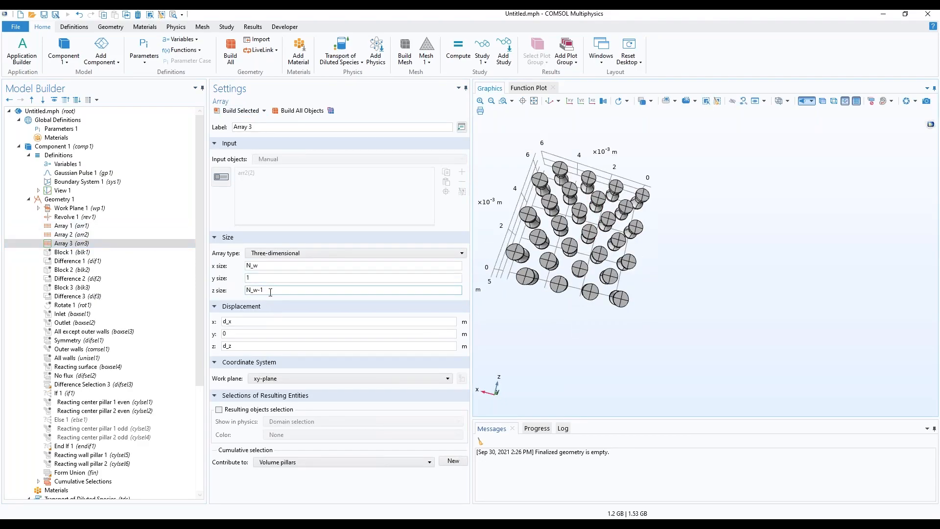
Build Block 1, the flow cell box sized W_box by D_box by H_box around the pillars.
left_click(98, 252)
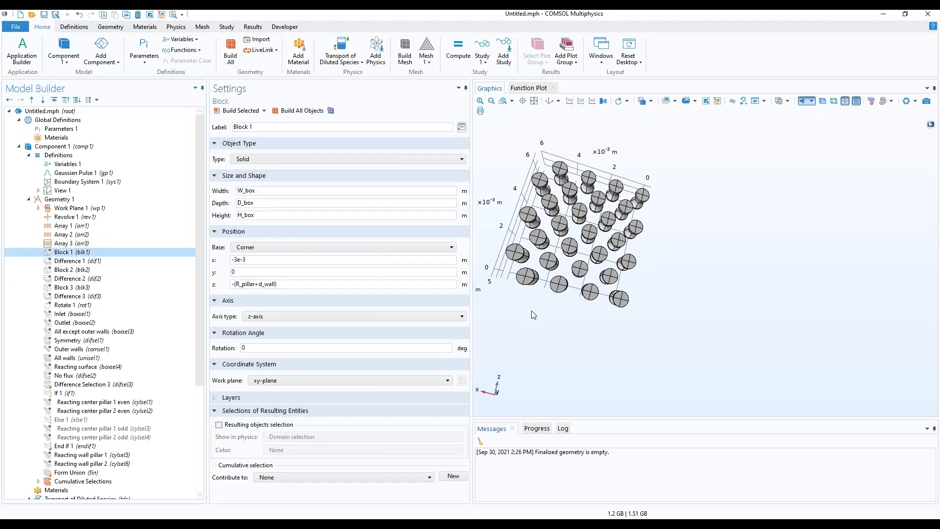
left_click_drag(576, 331, 315, 201)
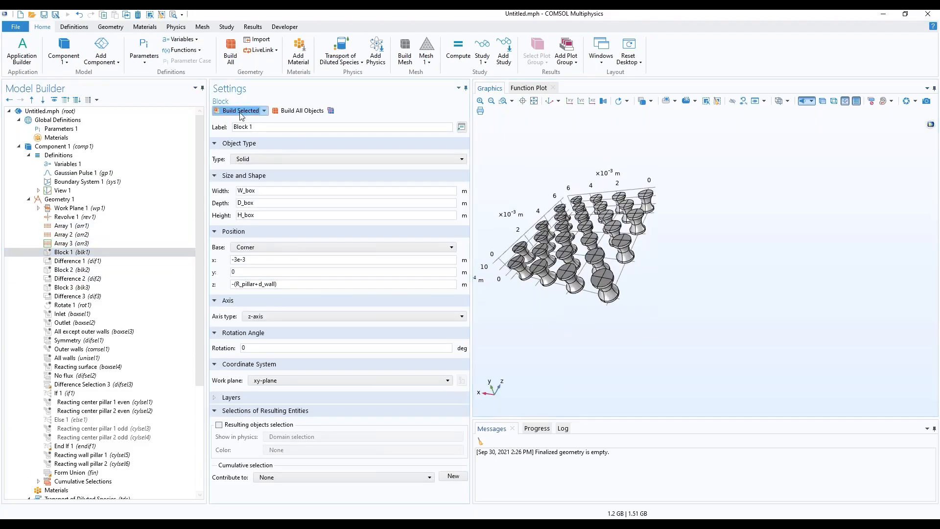
left_click(240, 111)
left_click_drag(531, 274, 577, 268)
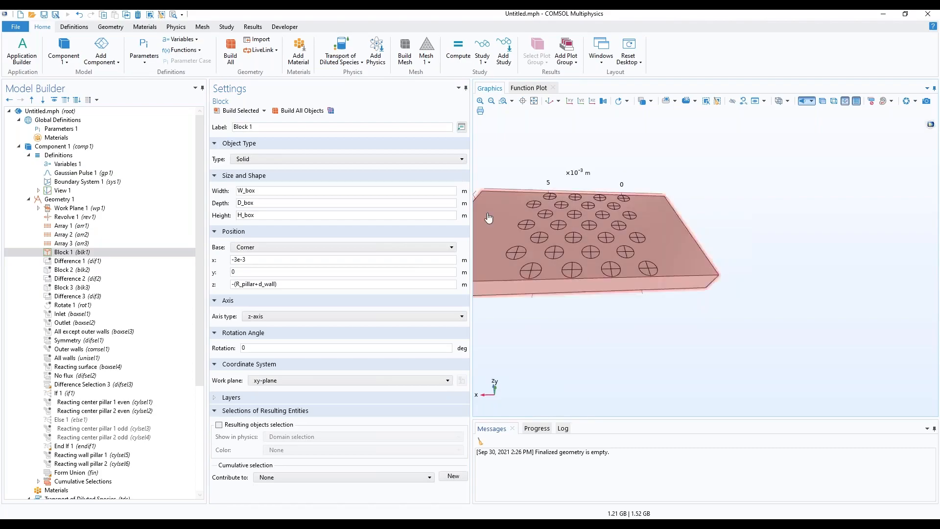
Build Difference 1 to subtract the Volume pillars selection from the box, and inspect the resulting holes.
left_click(84, 262)
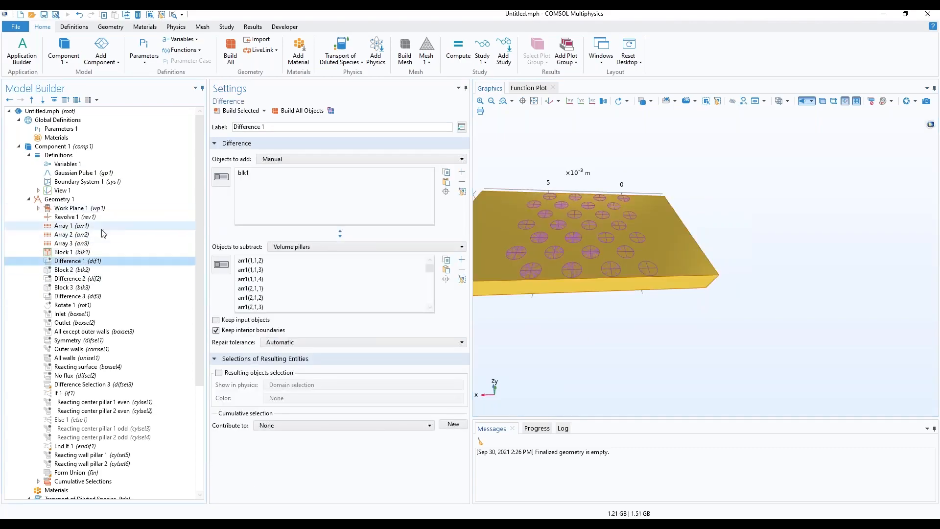
left_click(240, 111)
left_click_drag(603, 335, 608, 363)
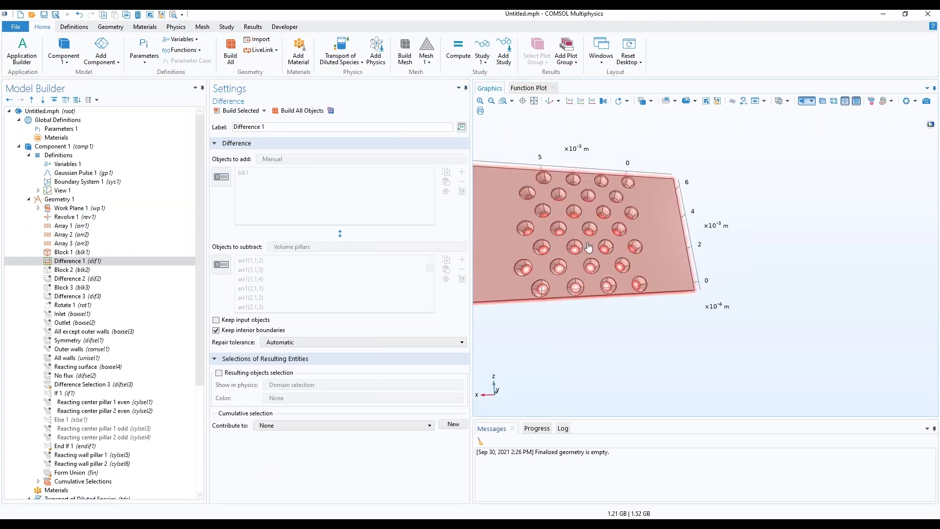
left_click_drag(598, 252, 581, 247)
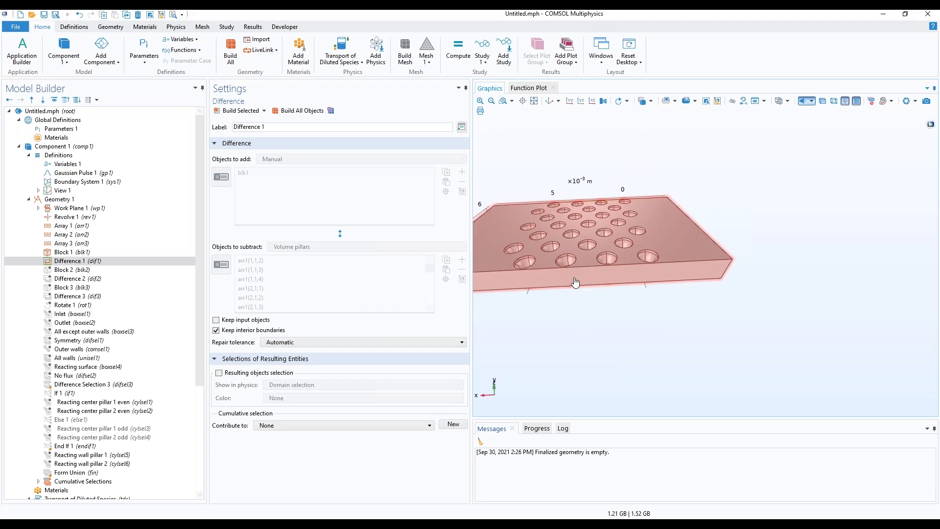
Build Block 2, a 12e-3 by 5e-4 by 75e-4 m box beneath the pillar plate, and inspect its overlap.
left_click_drag(571, 272, 576, 236)
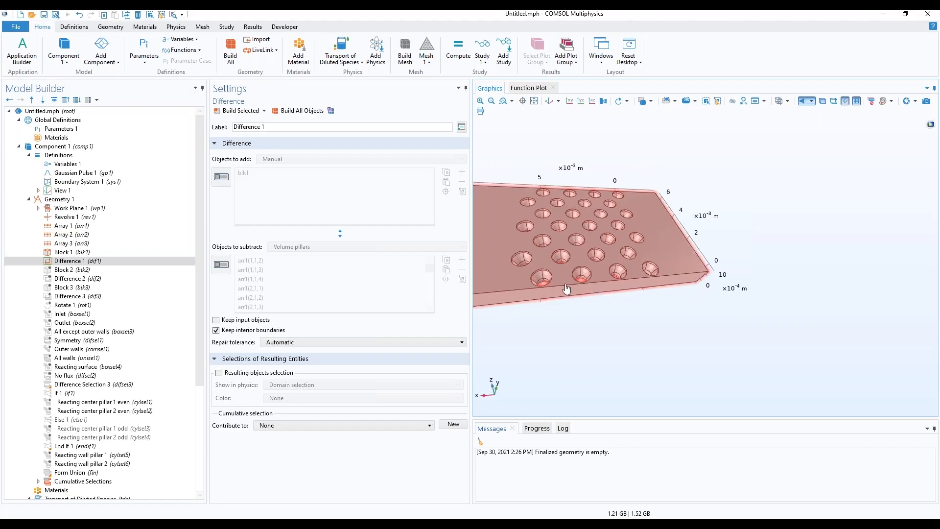
left_click(97, 272)
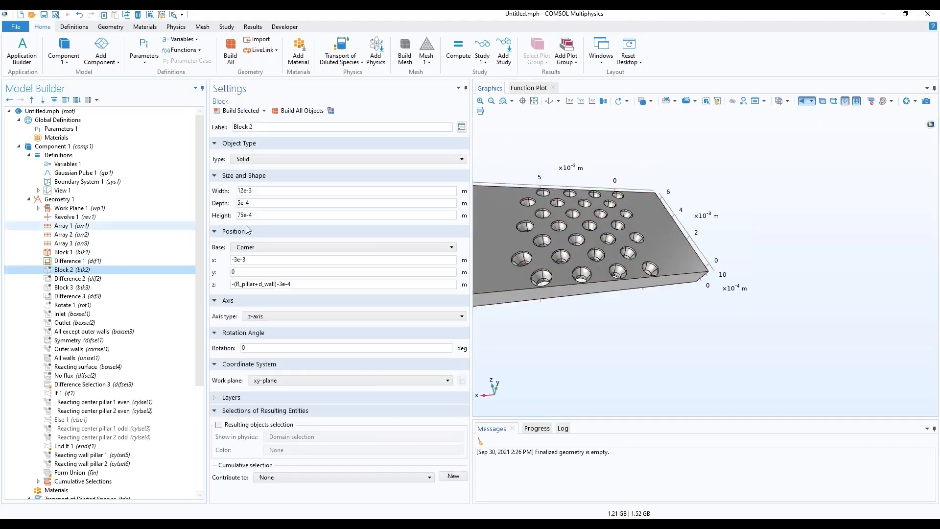
left_click_drag(640, 350, 395, 180)
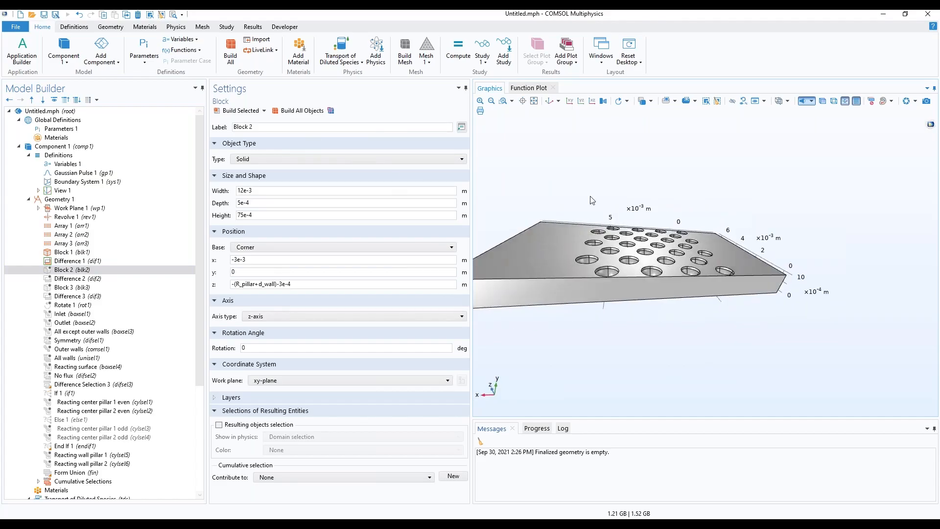
left_click(226, 111)
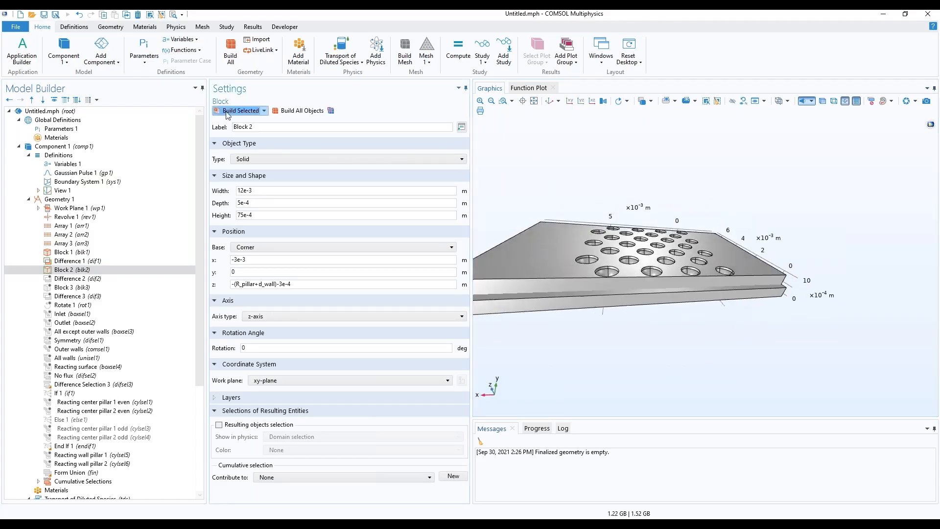
left_click_drag(611, 274, 687, 307)
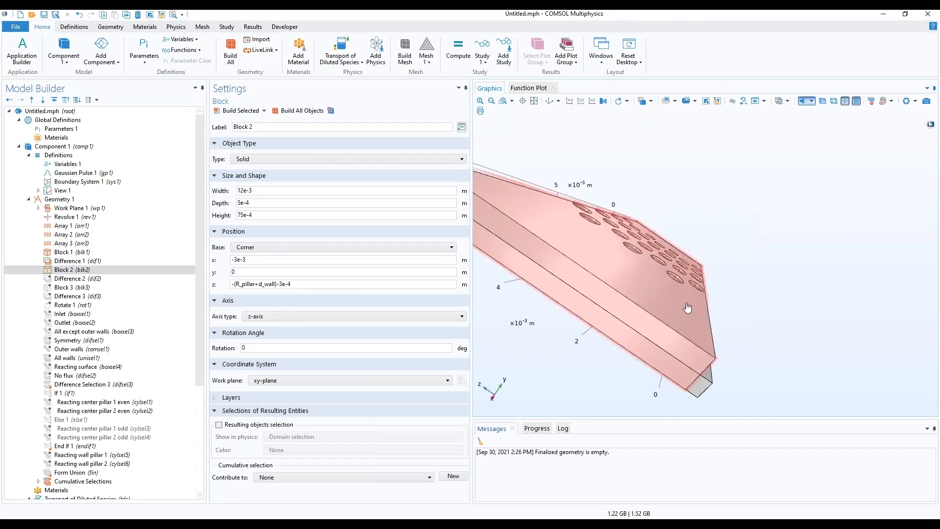
scroll(687, 329, "down", 3)
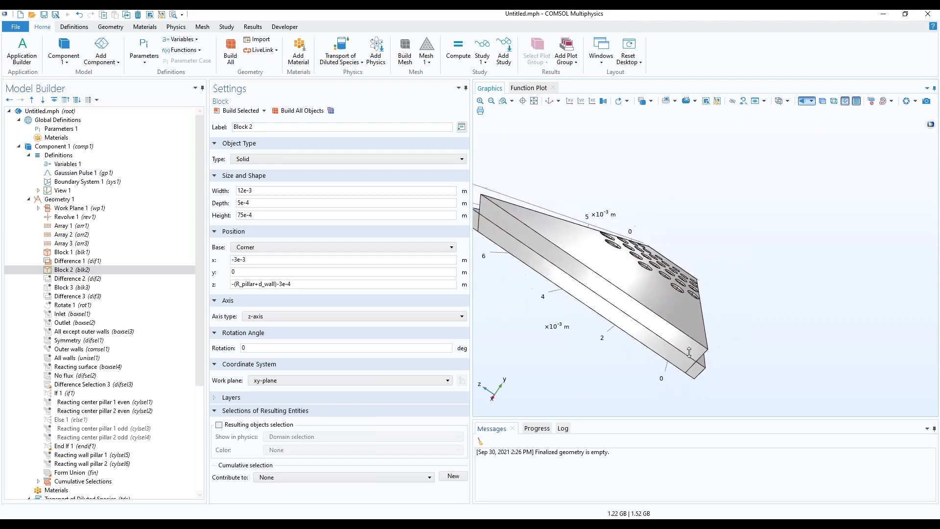
Build Difference 2 to subtract Block 2 from the perforated flow cell.
left_click(110, 279)
left_click(241, 110)
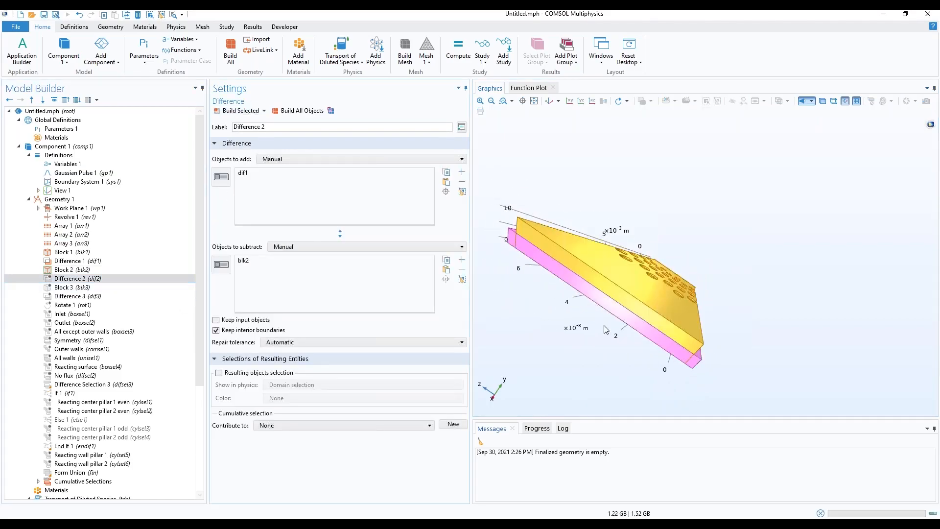
left_click_drag(553, 284, 590, 325)
Build Block 3 (W_box by D_box by H_box/2) and Difference 3 to halve the flow cell, inspecting the result with transparency on and off.
left_click(84, 288)
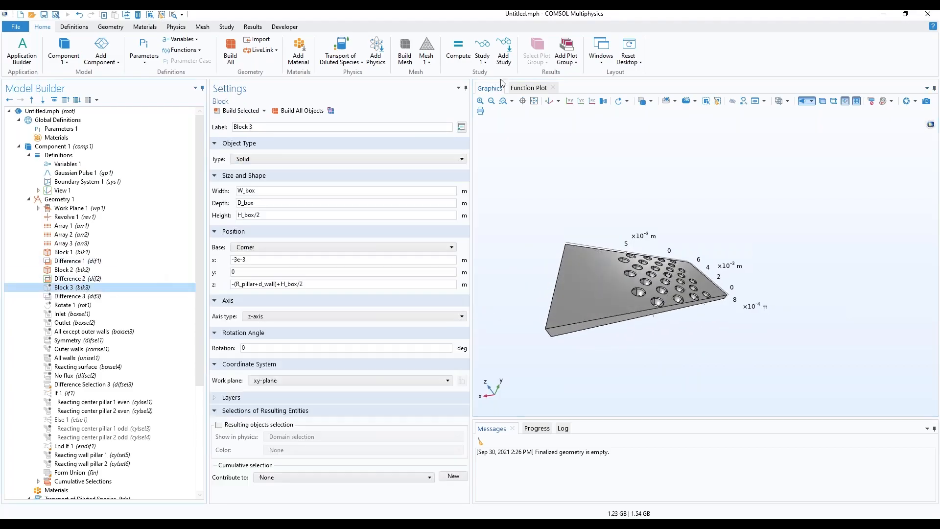
left_click(244, 111)
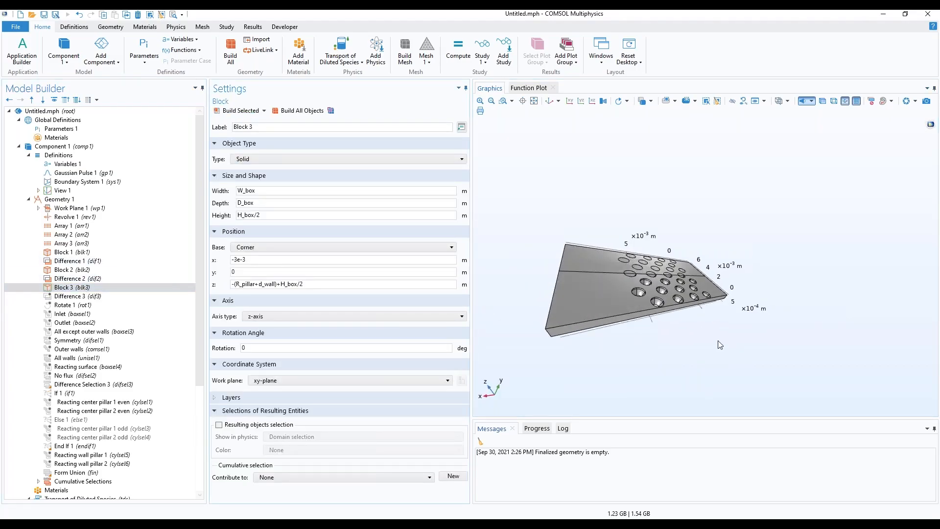
left_click(78, 297)
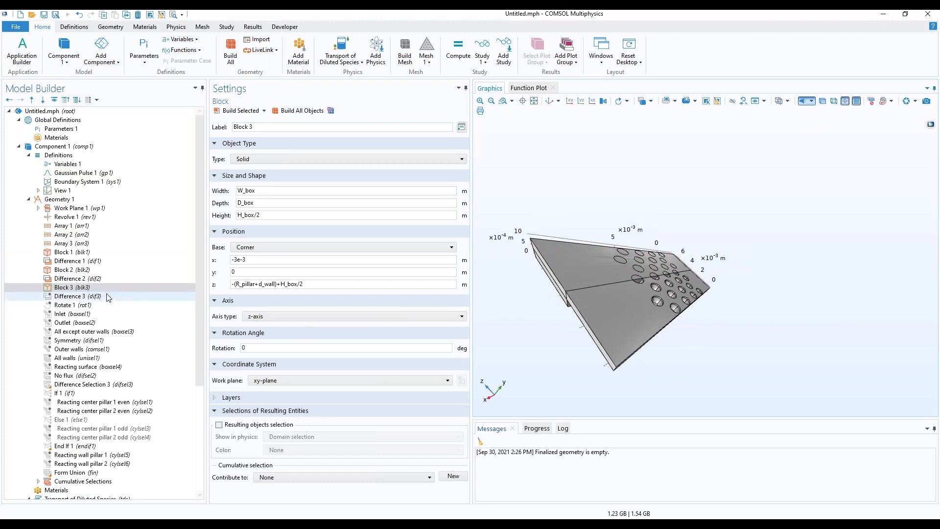
left_click(240, 110)
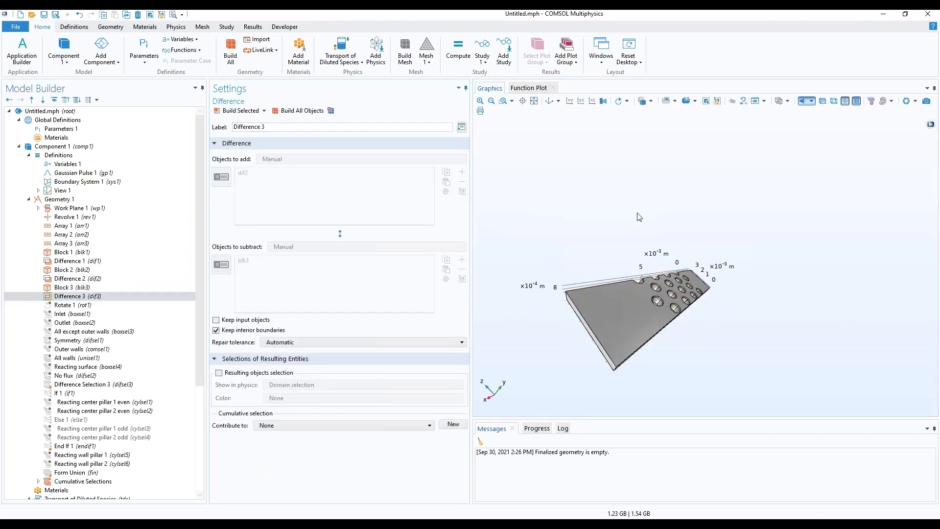
left_click(534, 100)
left_click_drag(629, 202, 635, 236)
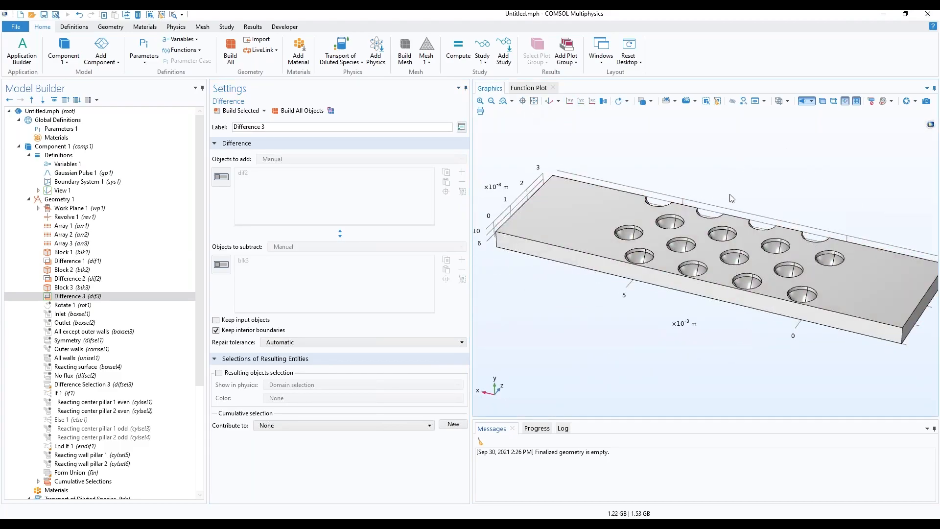
right_click_drag(692, 232, 679, 247)
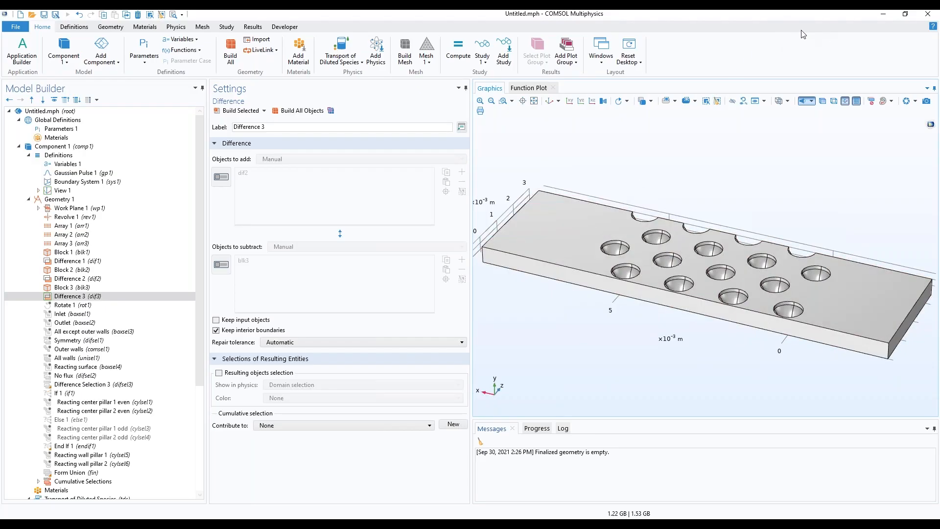
left_click(823, 100)
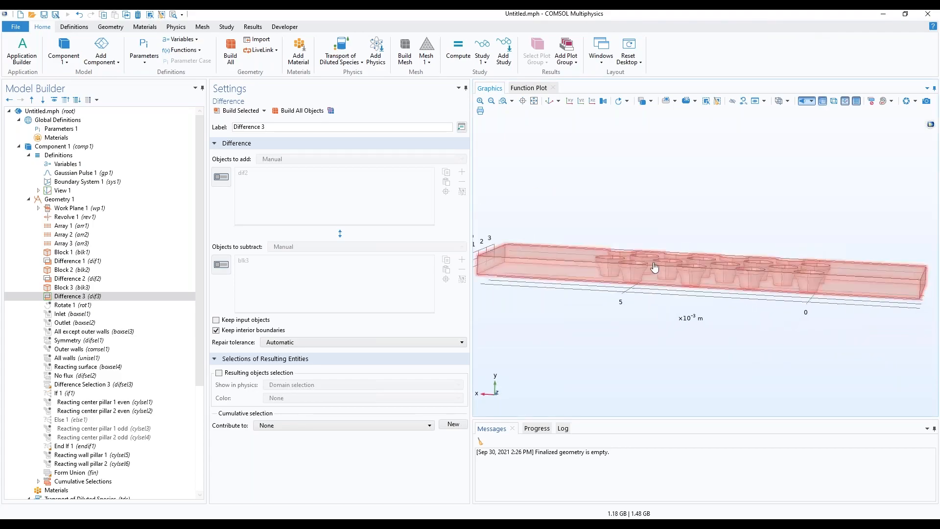
left_click_drag(679, 269, 697, 290)
left_click(822, 101)
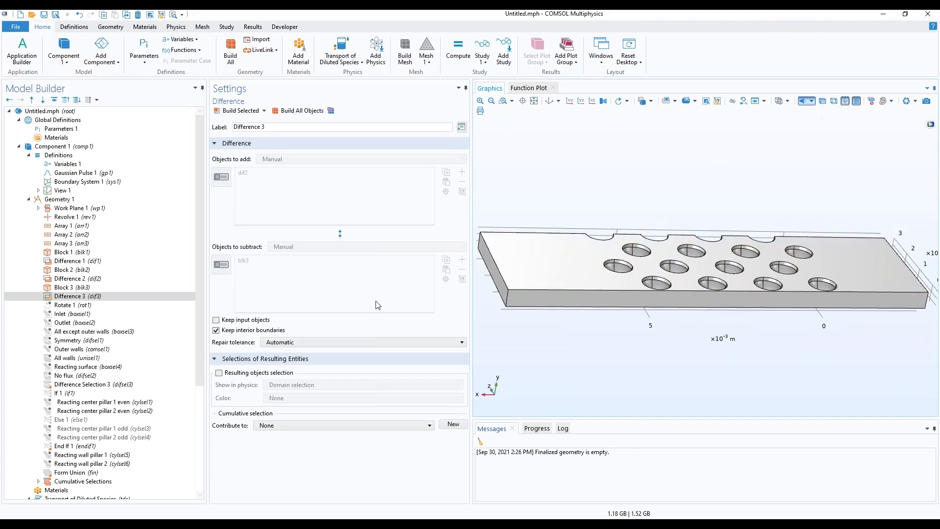
Build Rotate 1 to reorient the flow cell, and build the Inlet boundary box selection with an x maximum of -0.003 m.
left_click(84, 304)
left_click(233, 111)
left_click(93, 314)
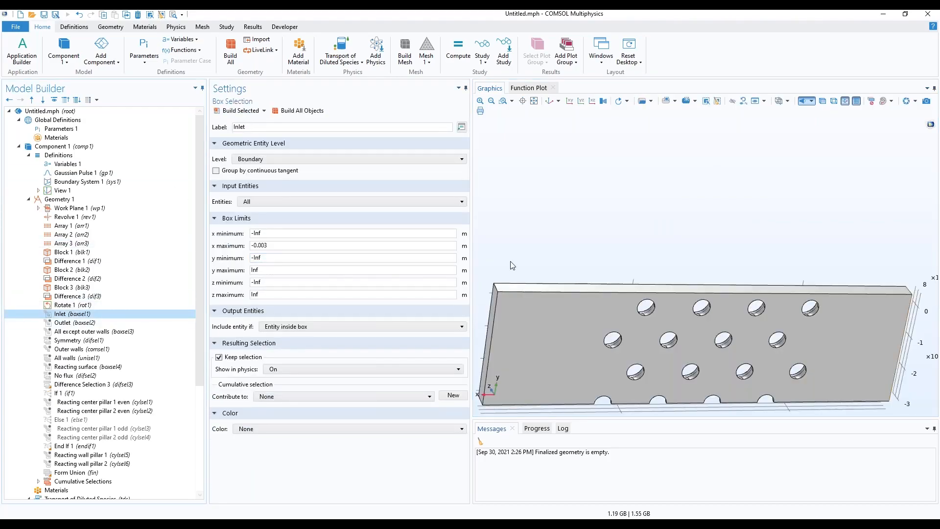
left_click(532, 101)
left_click_drag(733, 332, 750, 348)
left_click(82, 314)
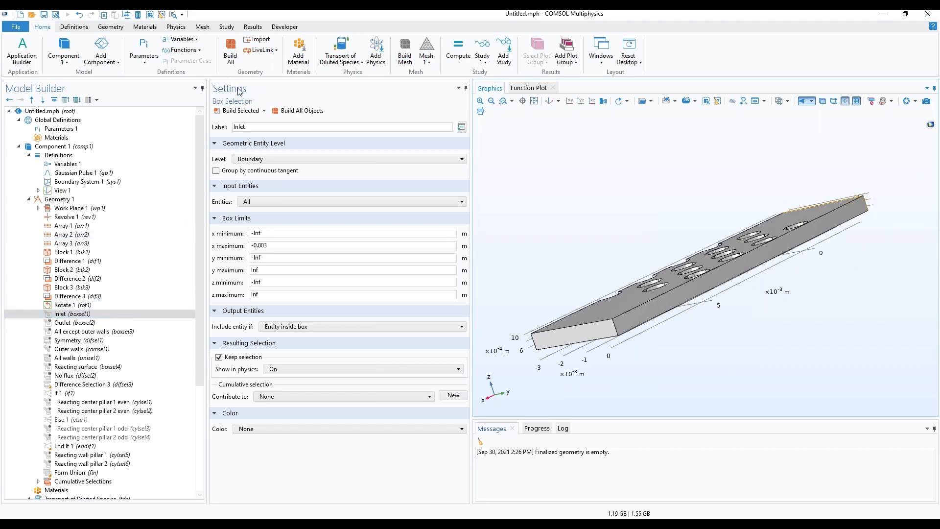
left_click_drag(625, 395, 665, 367)
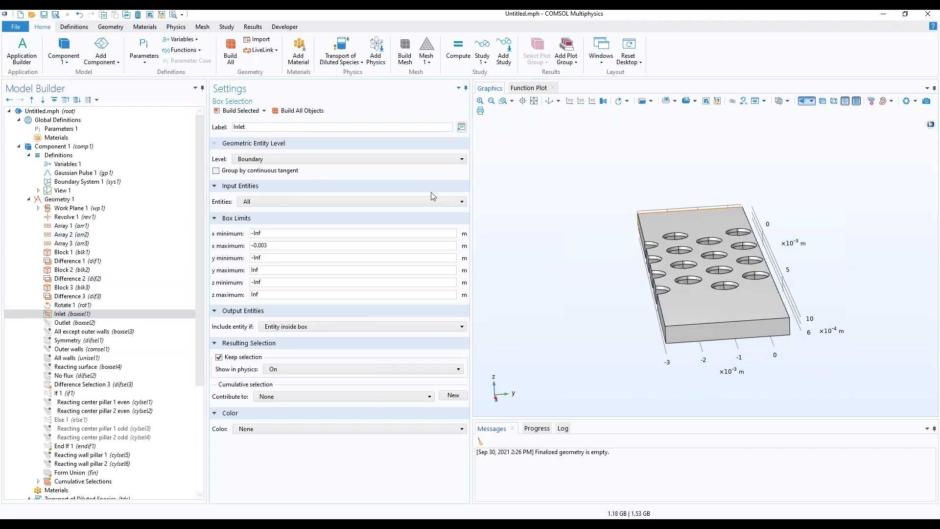
Build the Outlet, All except outer walls and Symmetry boundary selections.
left_click(129, 322)
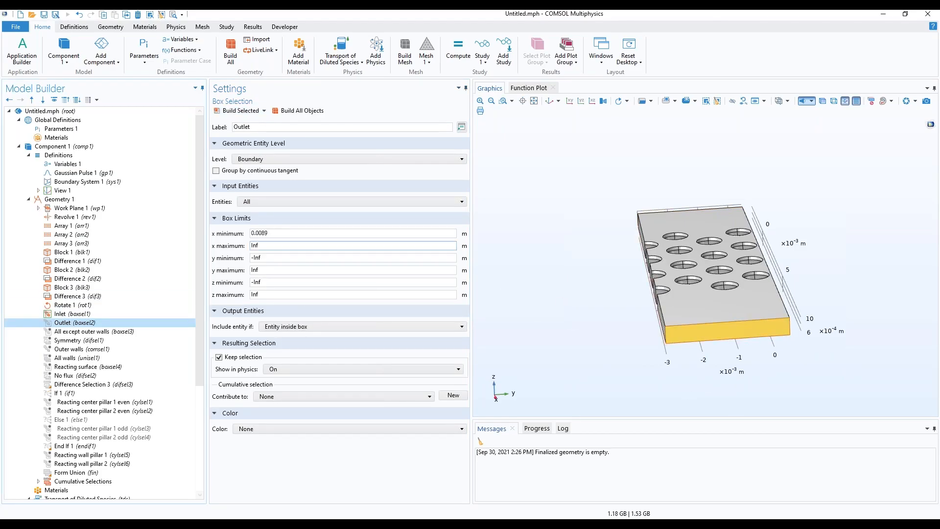
left_click(103, 333)
left_click(101, 350)
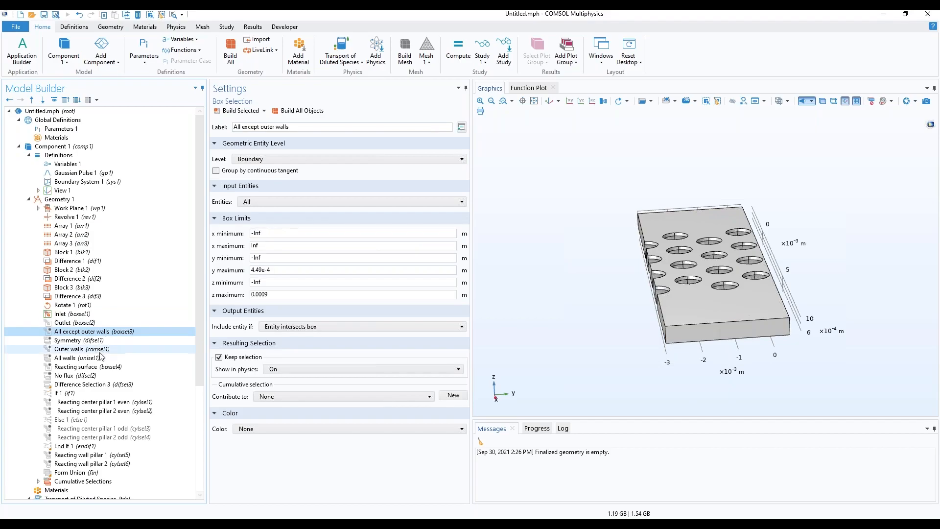
left_click(97, 340)
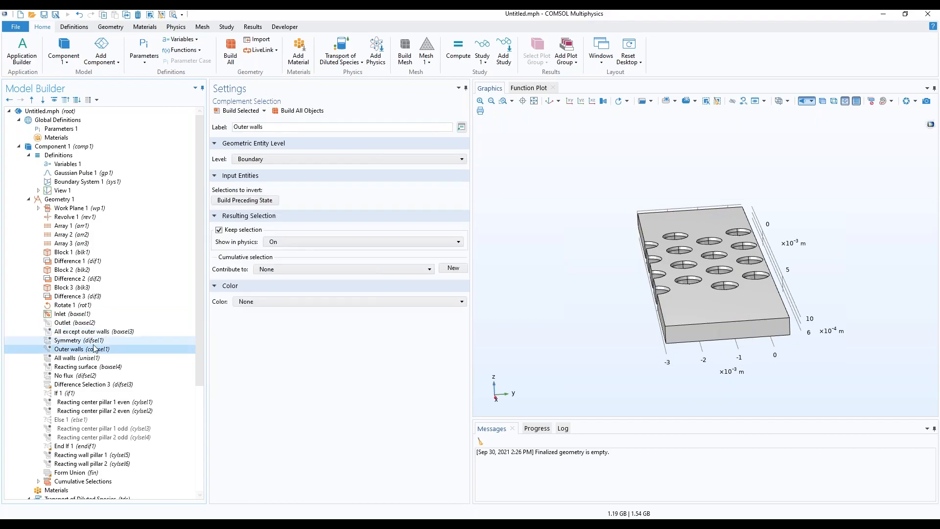
left_click(228, 111)
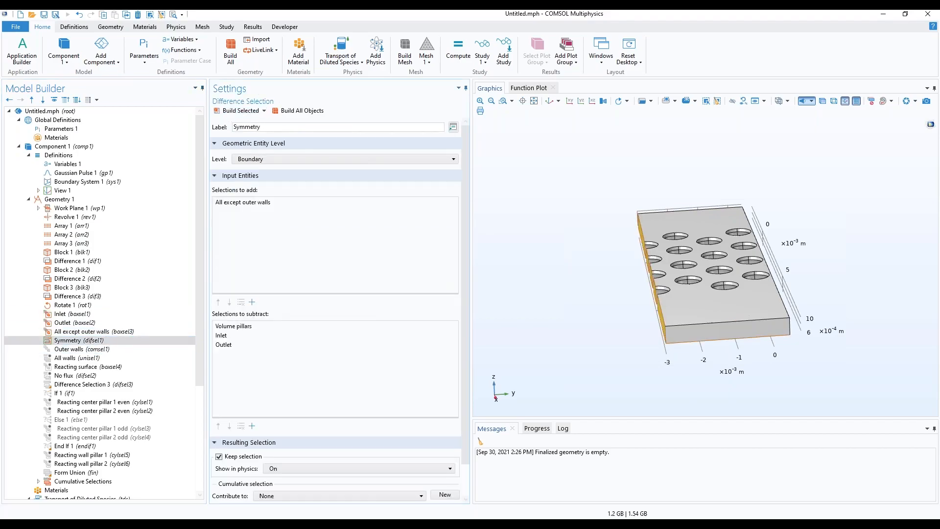
Build the Outer walls and Reacting surface boundary selections, and inspect the selected pillar surfaces.
left_click(100, 349)
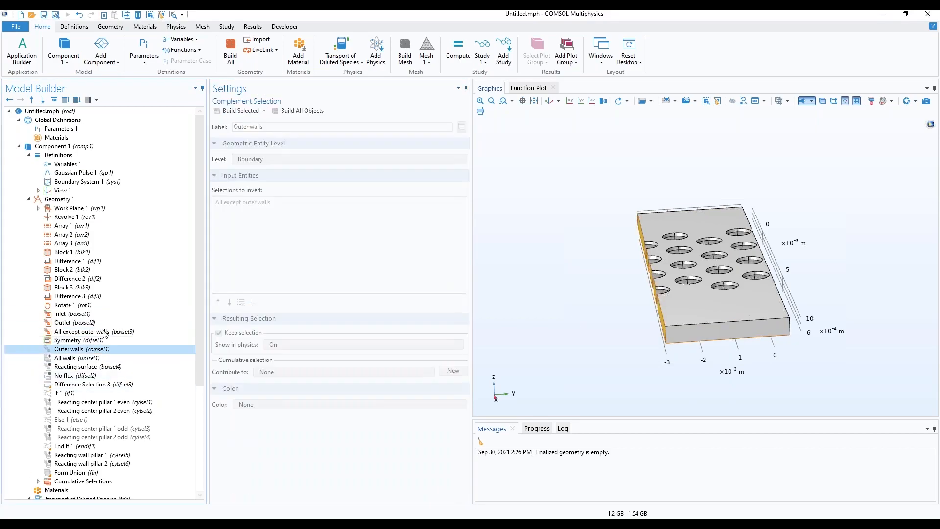
left_click(88, 367)
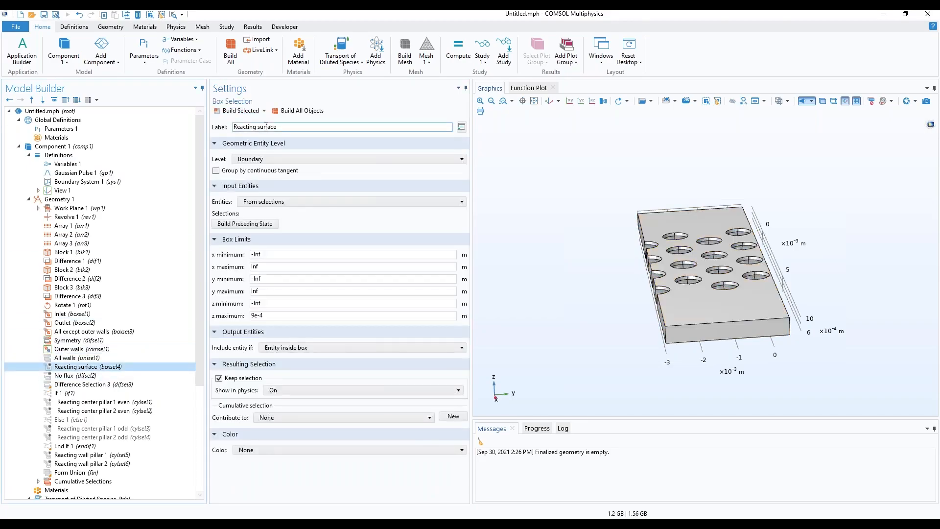
left_click(241, 111)
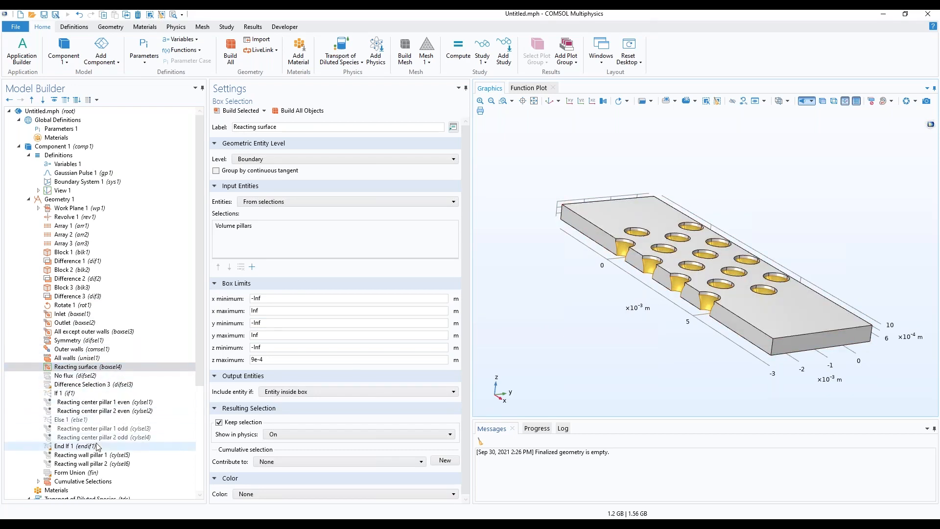
Build Form Union to finalize the flow cell geometry, and inspect the finished domain.
left_click(87, 472)
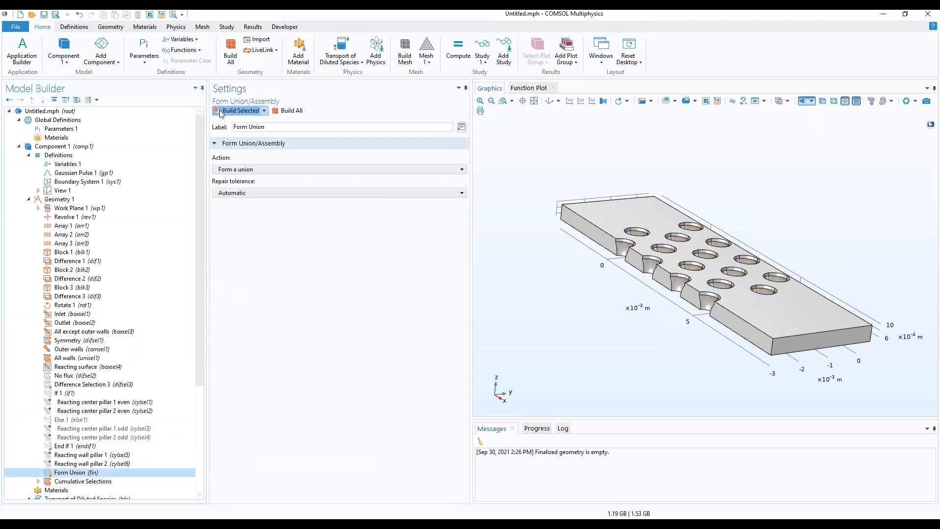
left_click(219, 112)
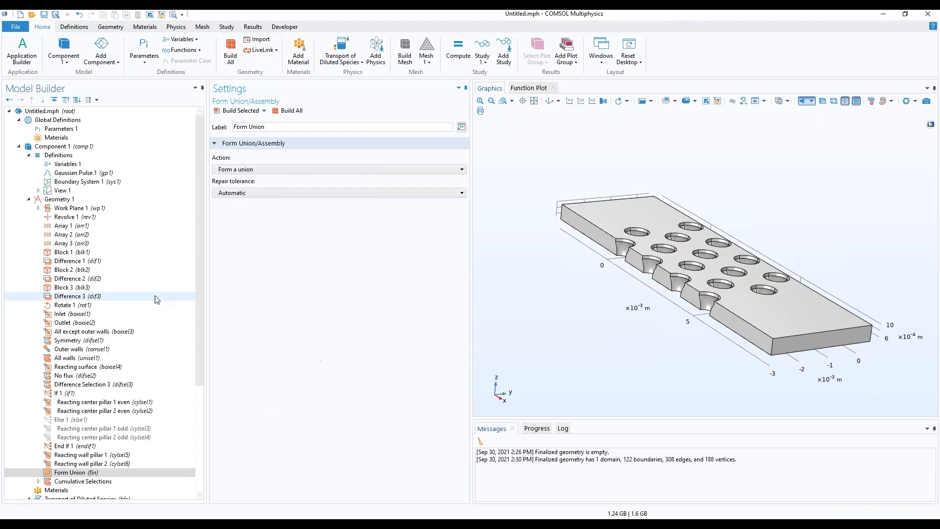
left_click_drag(716, 335, 707, 341)
Add the Built-in material Water, liquid to the flow cell domain and open its material properties.
scroll(136, 393, "down", 3)
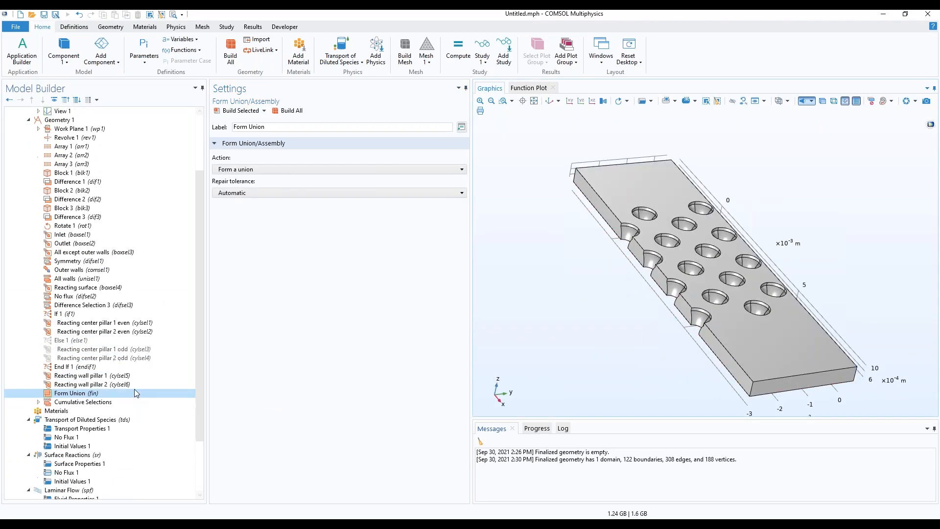
scroll(112, 398, "down", 3)
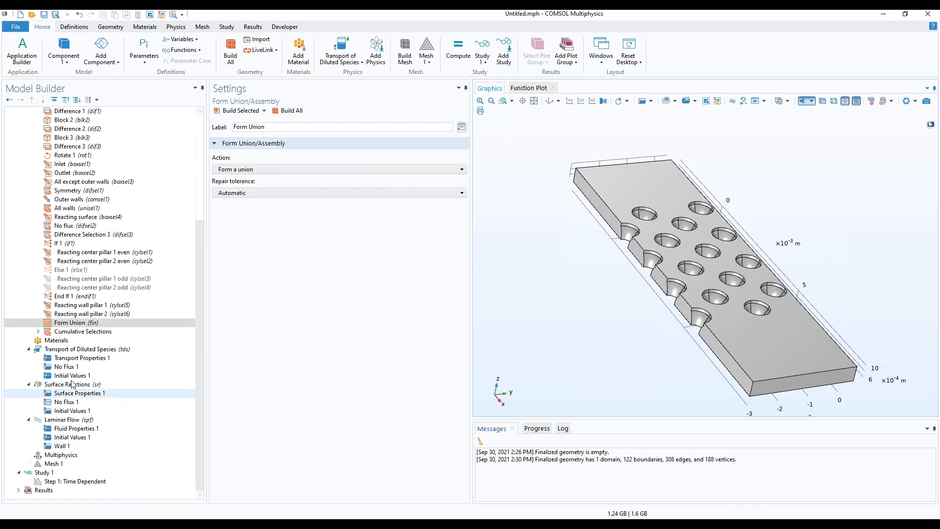
left_click(52, 342)
right_click(53, 343)
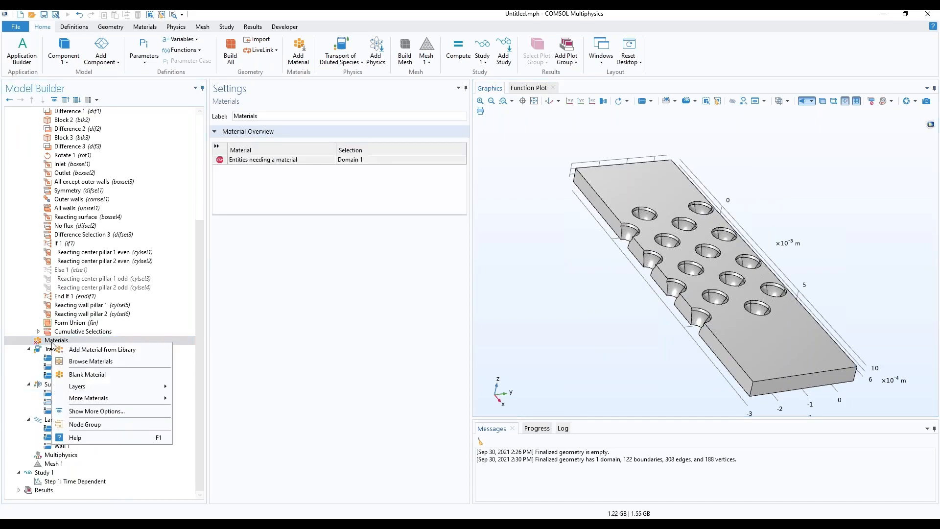
left_click(127, 350)
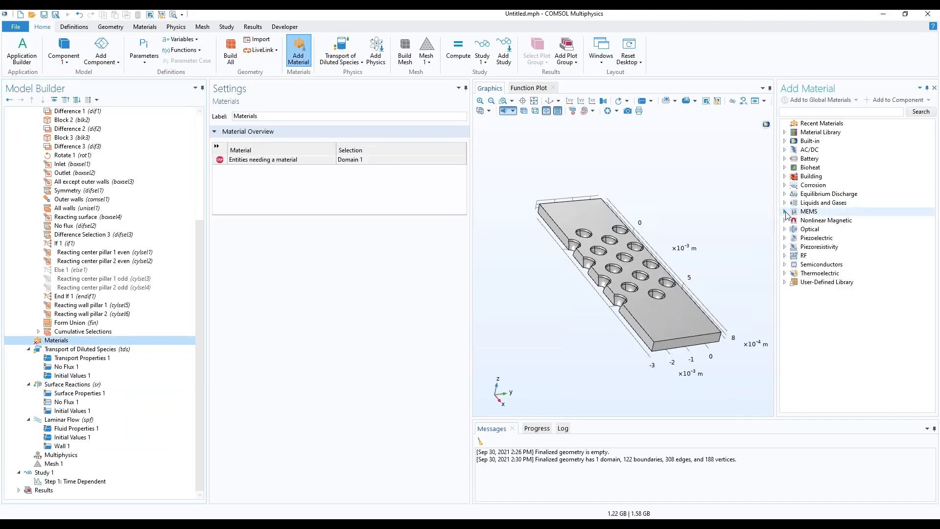
left_click(785, 142)
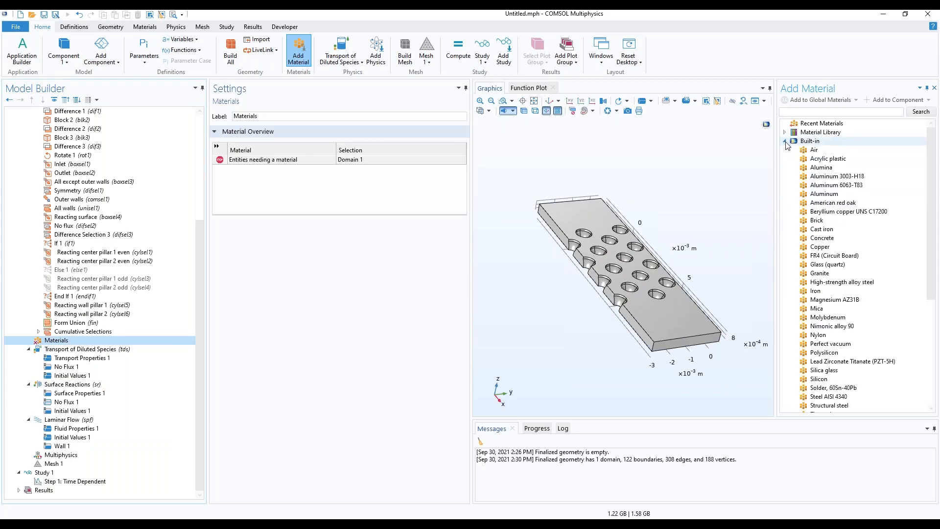
scroll(832, 304, "down", 5)
left_click(832, 309)
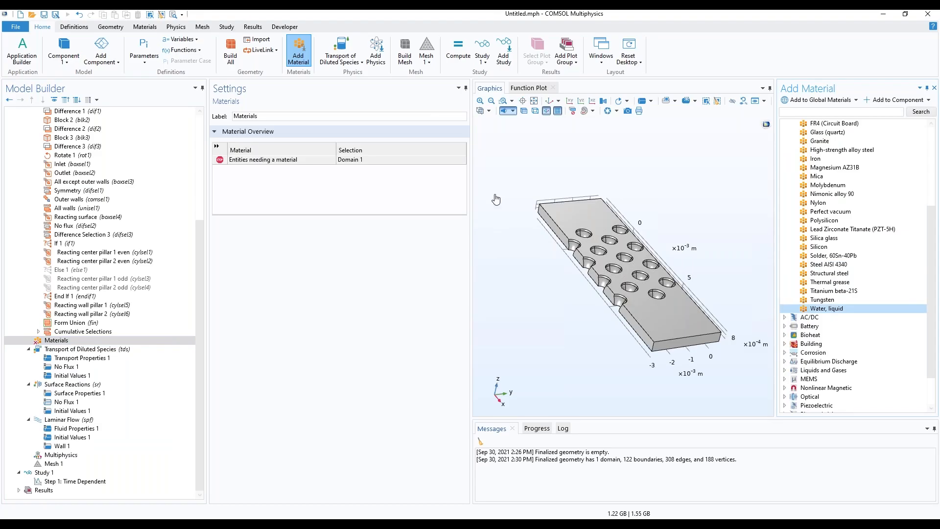
left_click(303, 53)
left_click(39, 347)
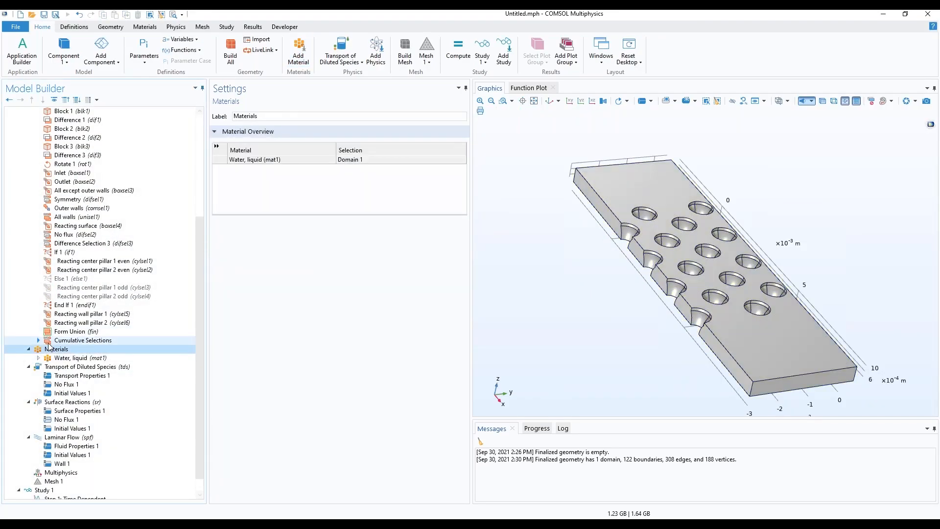
left_click(74, 357)
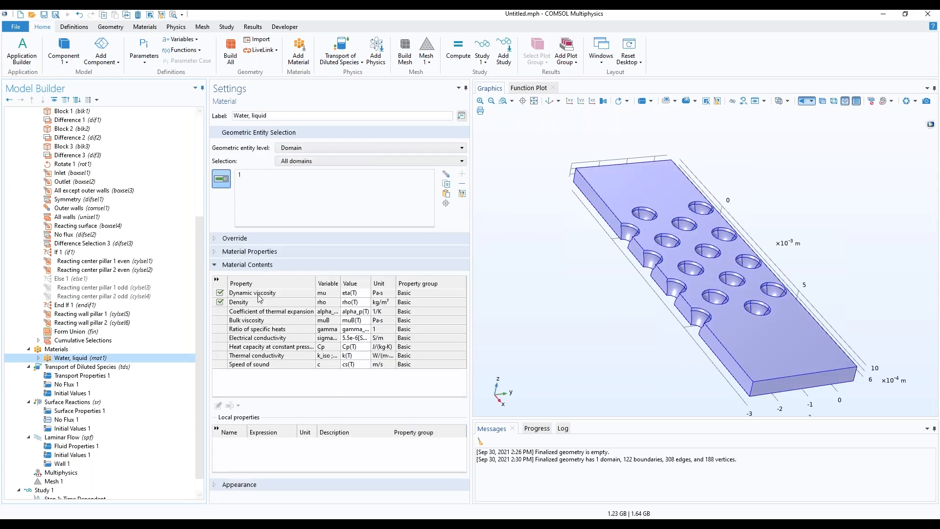
Set the Transport Properties of the diluted species to use Velocity field (spf) for convection and a diffusion coefficient of D.
left_click_drag(792, 406, 761, 376)
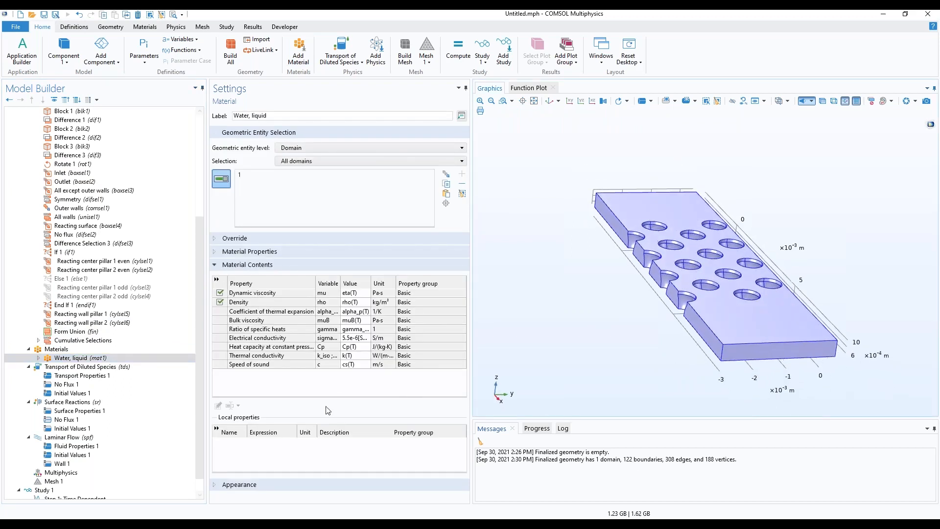
scroll(168, 349, "down", 1)
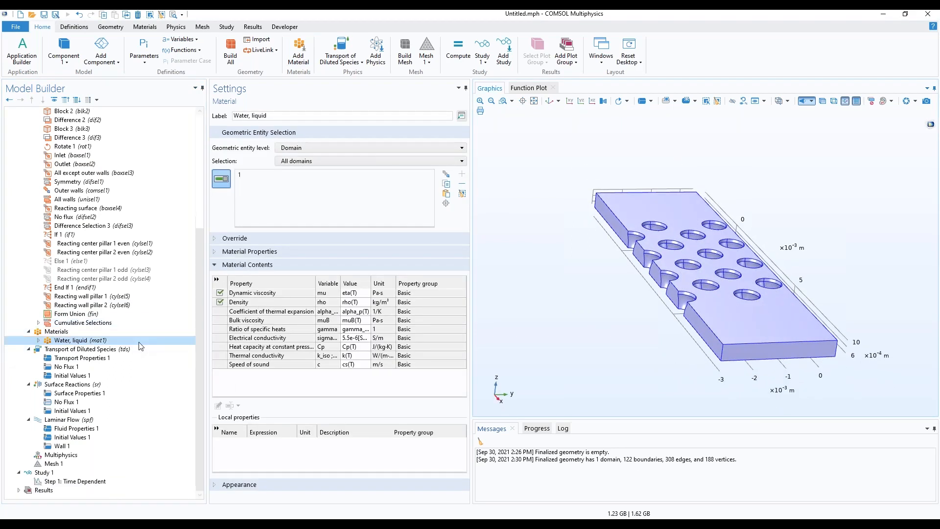
left_click(109, 346)
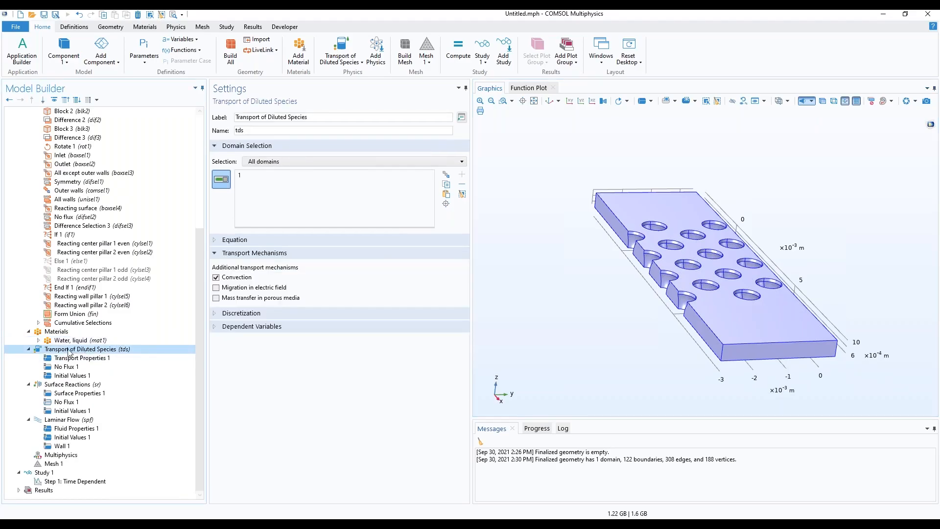
left_click(99, 358)
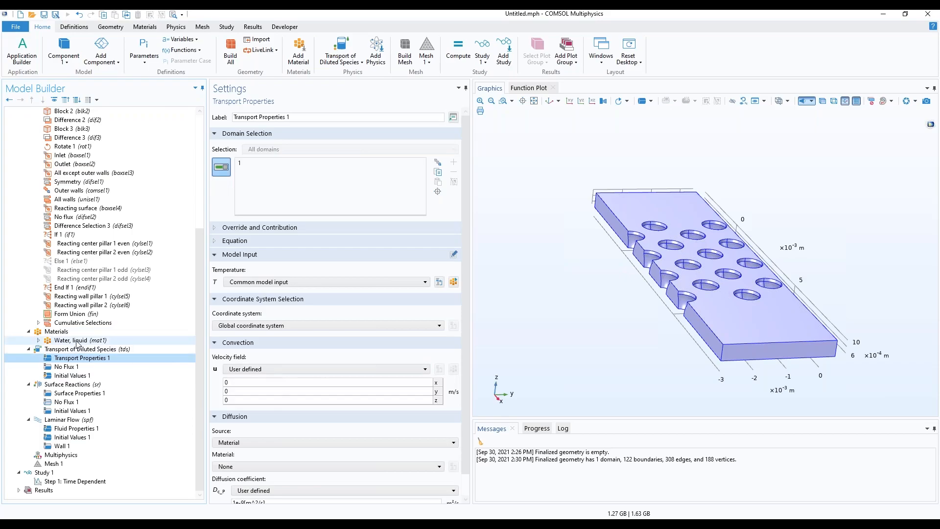
left_click(274, 375)
left_click(270, 380)
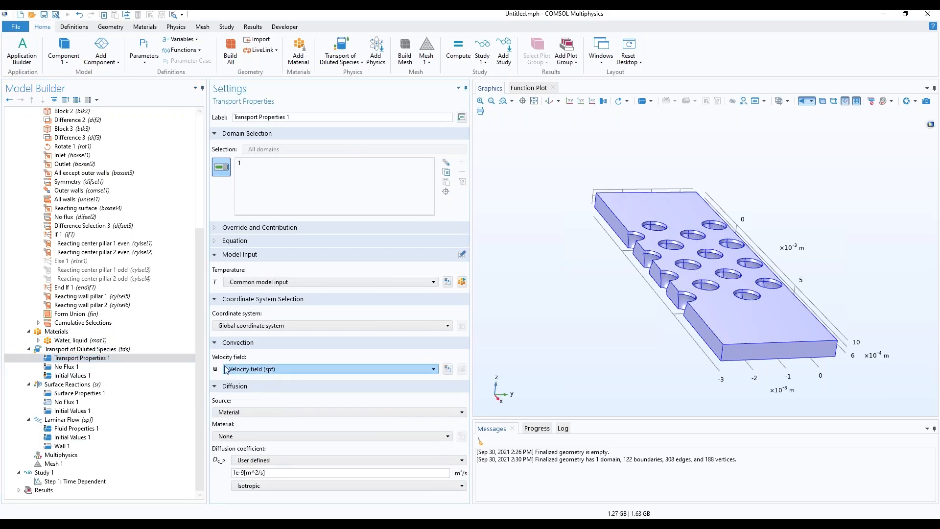
left_click(260, 374)
left_click(260, 374)
left_click(292, 474)
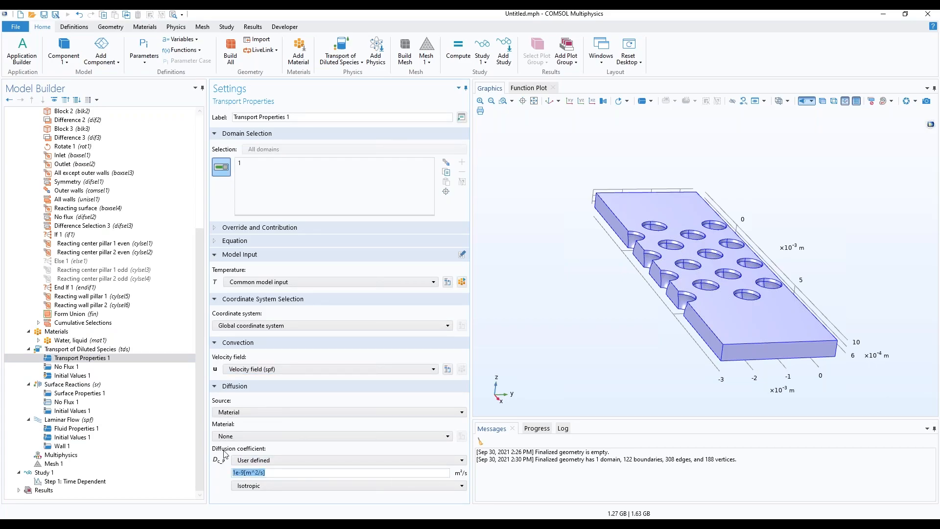
type("D")
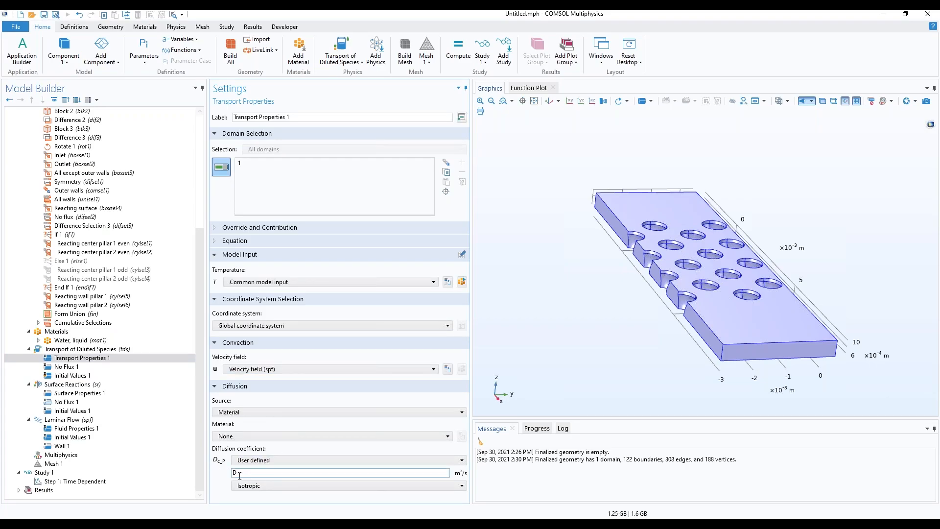
Add an Inflow condition to Transport of Diluted Species on the inlet end face (boundary 1) with concentration c0.
right_click(88, 349)
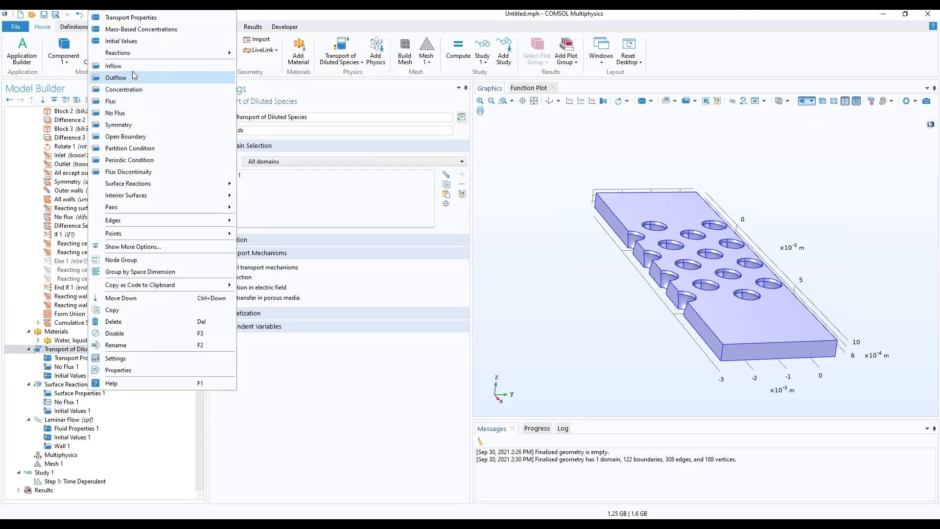
left_click(130, 69)
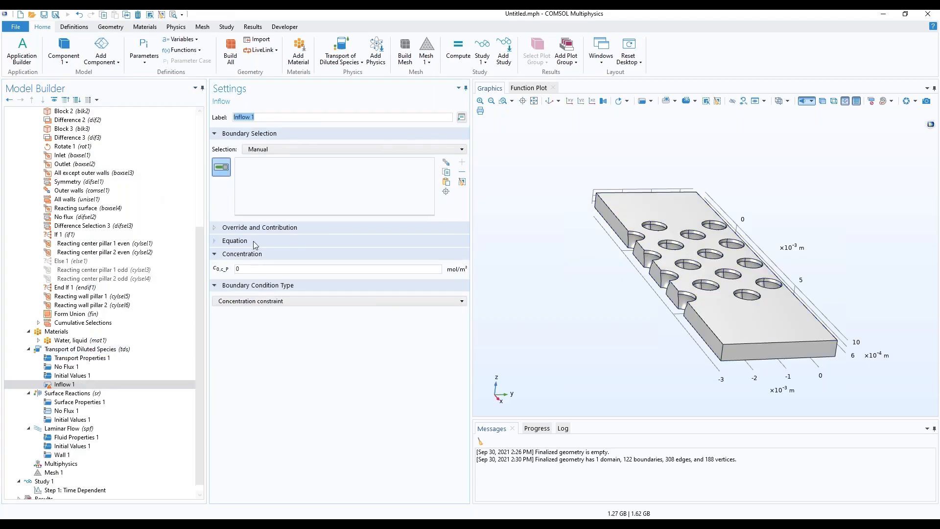
left_click(286, 149)
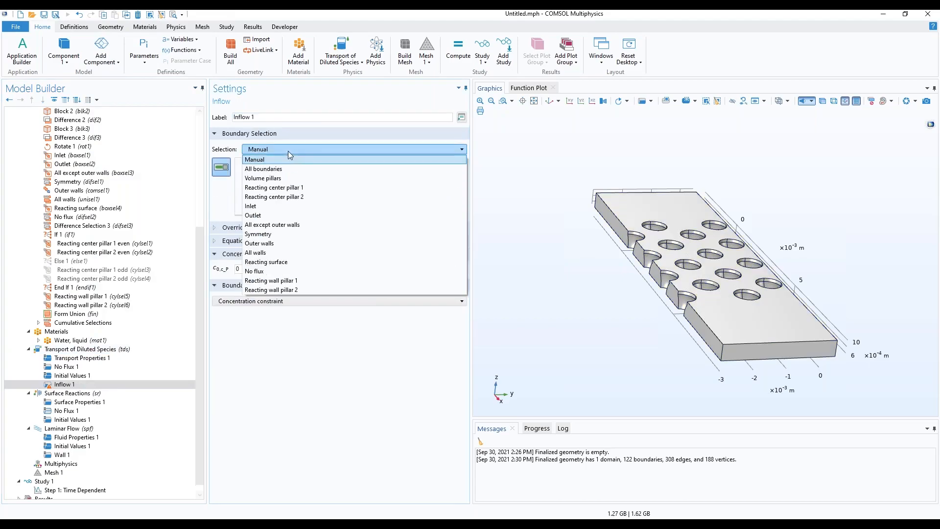
left_click(272, 206)
left_click_drag(584, 304, 312, 264)
left_click(605, 262)
double_click(288, 269)
type("c0")
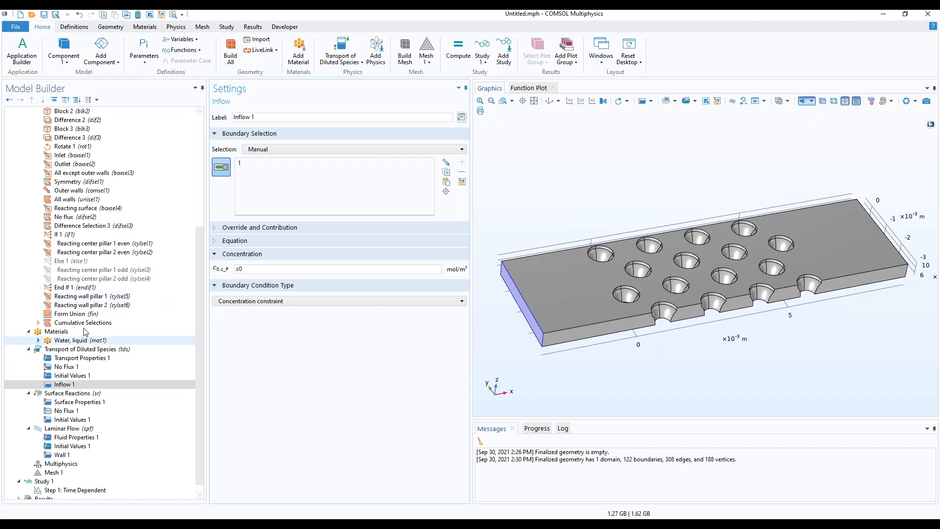
key("Tab")
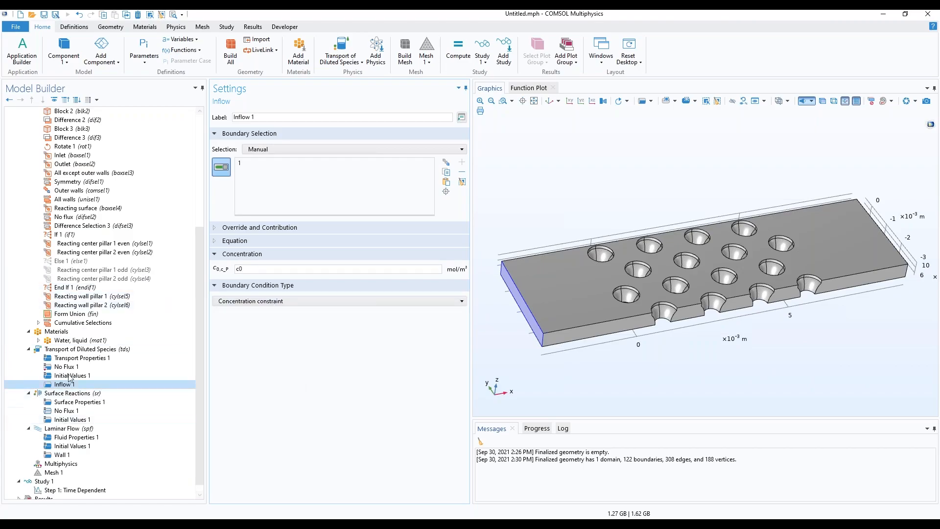
Add an Outflow condition to Transport of Diluted Species on the outlet end face, with transparency turned on to reach boundary 122.
left_click(74, 350)
right_click(74, 350)
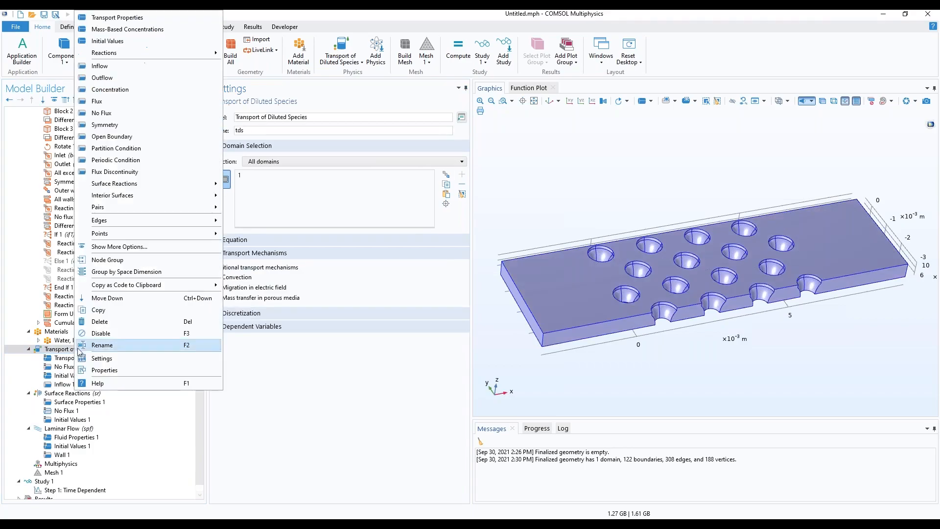
left_click(122, 79)
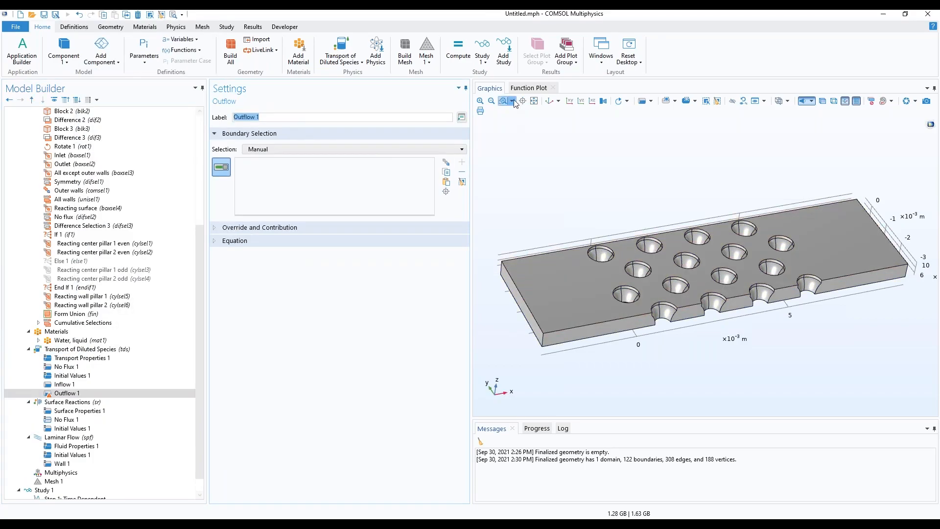
left_click(824, 104)
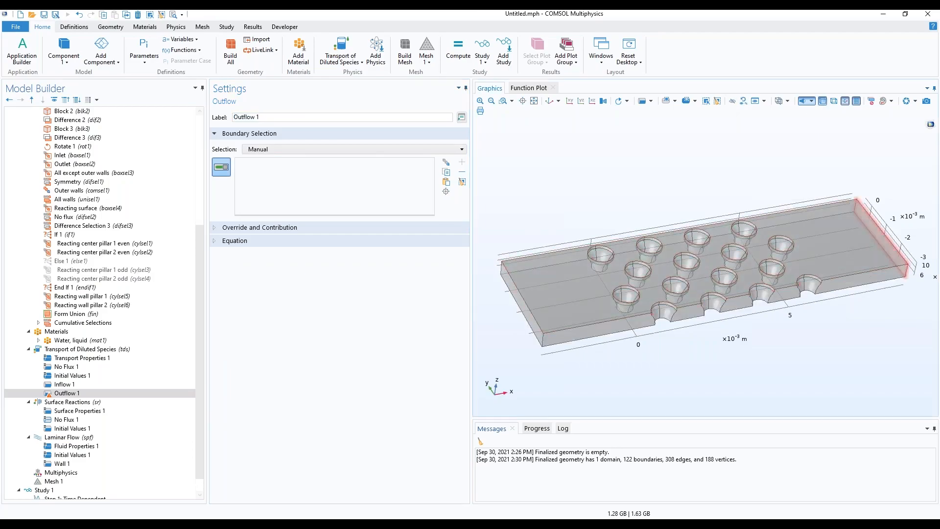
left_click(870, 237)
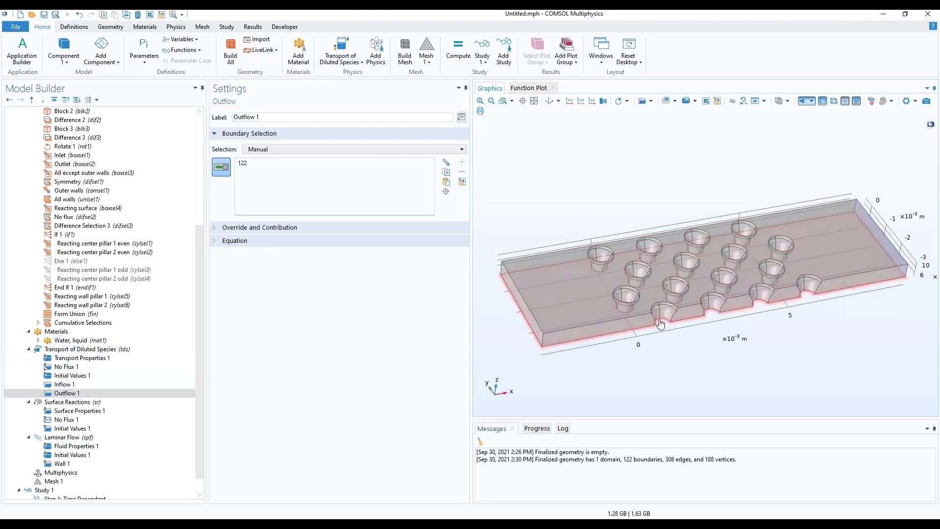
Add a Flux condition for species c_P on the Reacting surface selection with general inward flux r_des-r_ads.
left_click(90, 351)
right_click(90, 351)
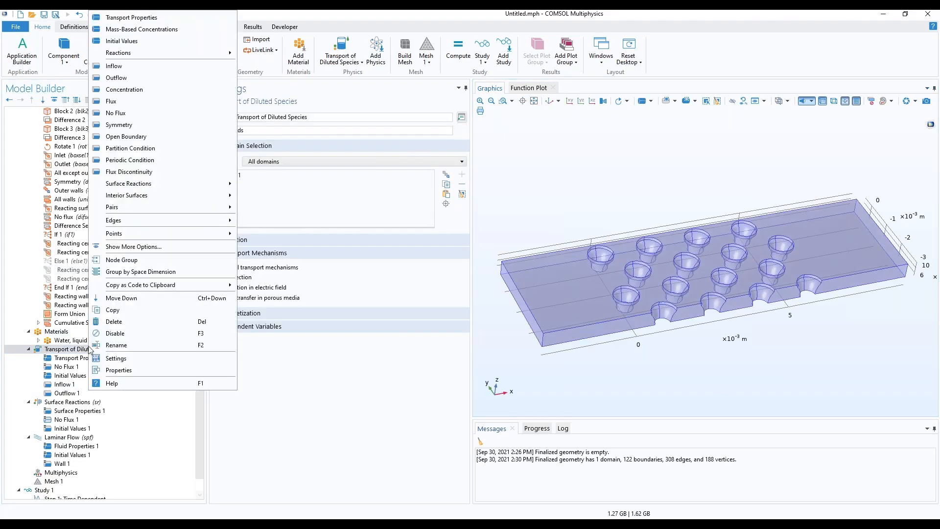
left_click(121, 102)
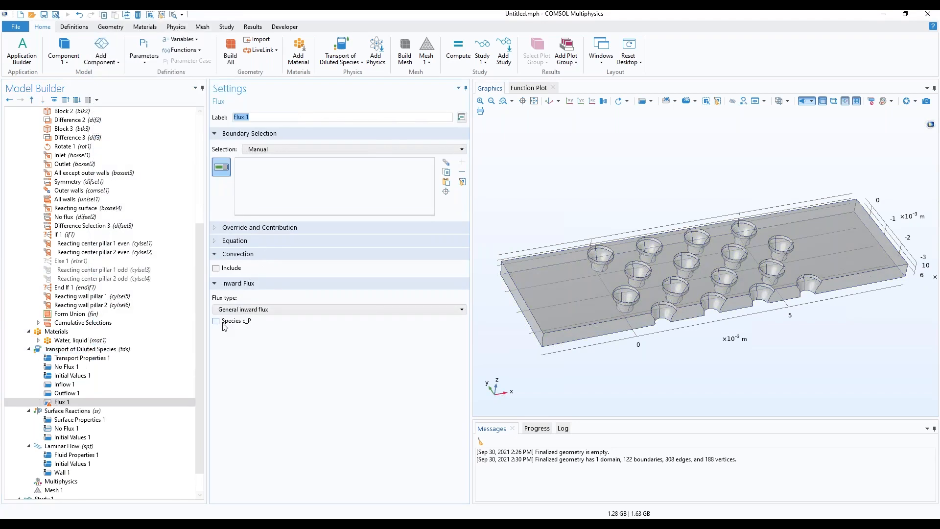
left_click(218, 322)
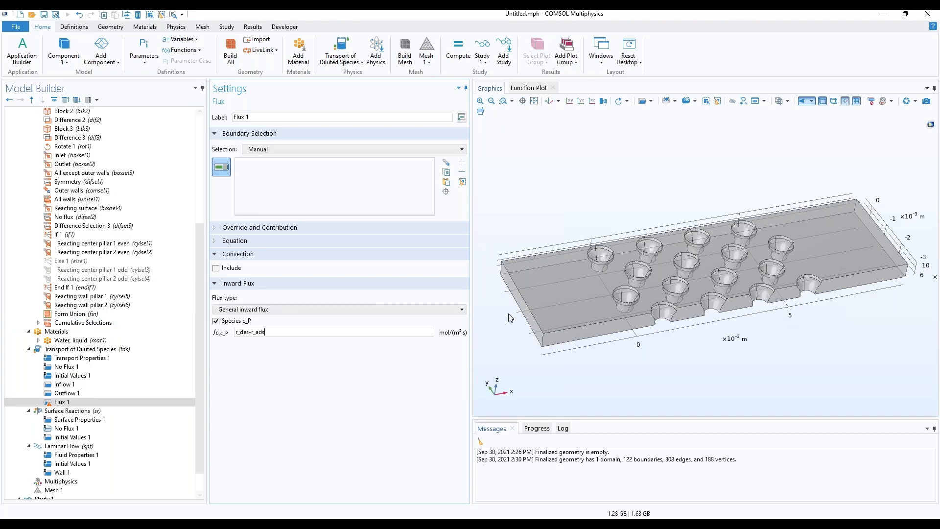
left_click(260, 332)
left_click(264, 150)
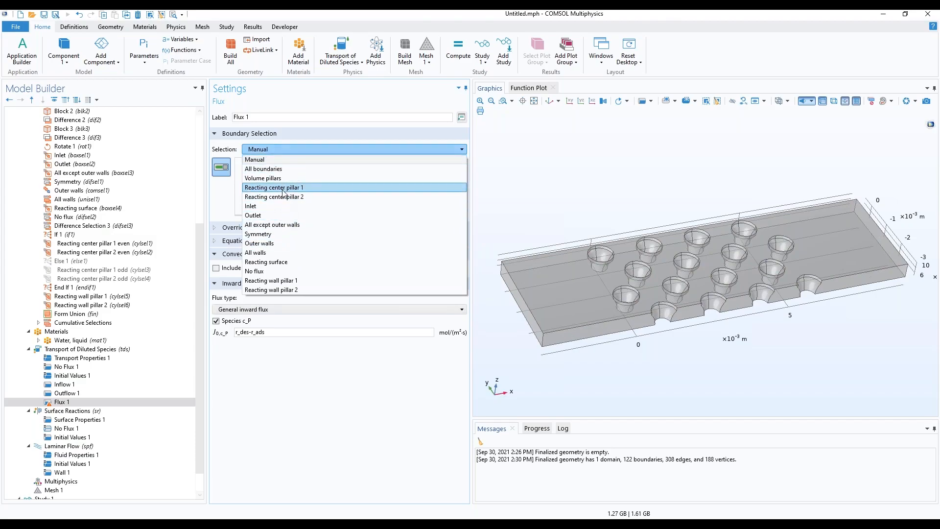
left_click(293, 262)
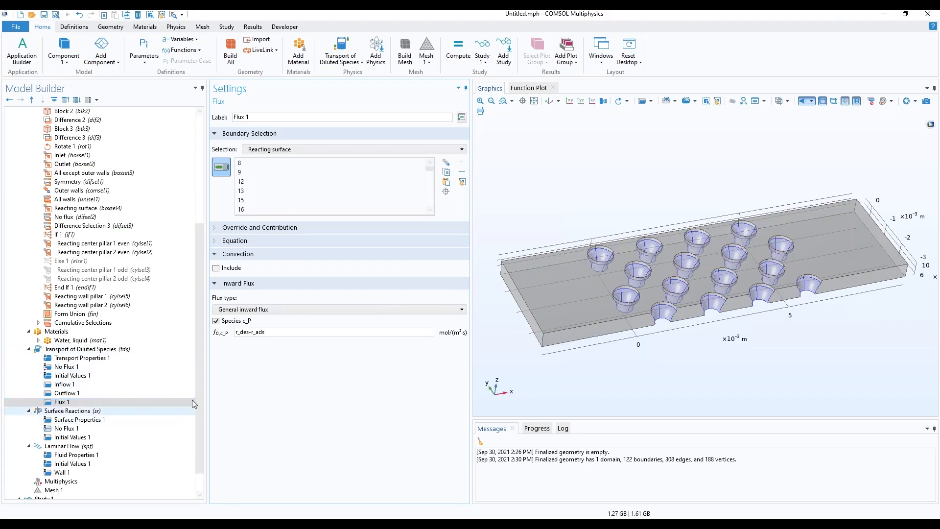
Add a Symmetry condition to Transport of Diluted Species on the Symmetry selection, and turn transparency off to inspect its faces.
right_click(82, 351)
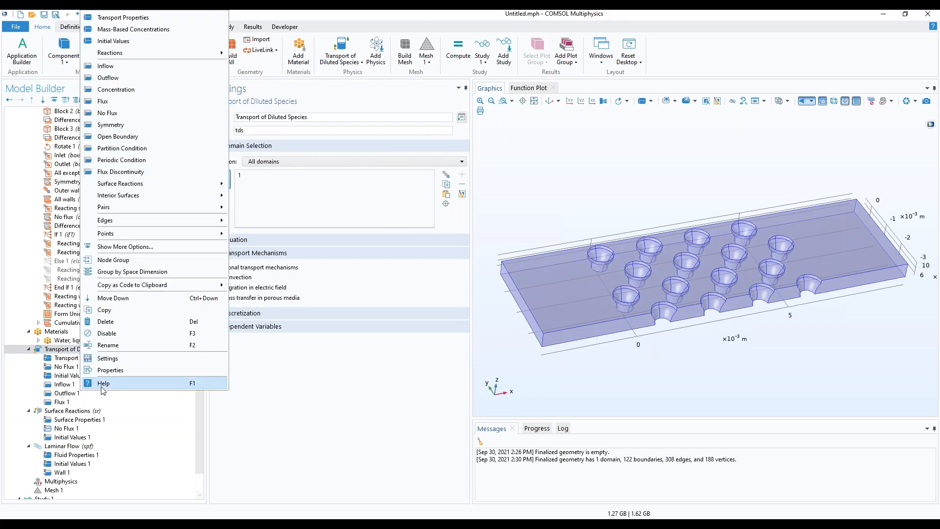
left_click(127, 128)
left_click(274, 150)
left_click(264, 234)
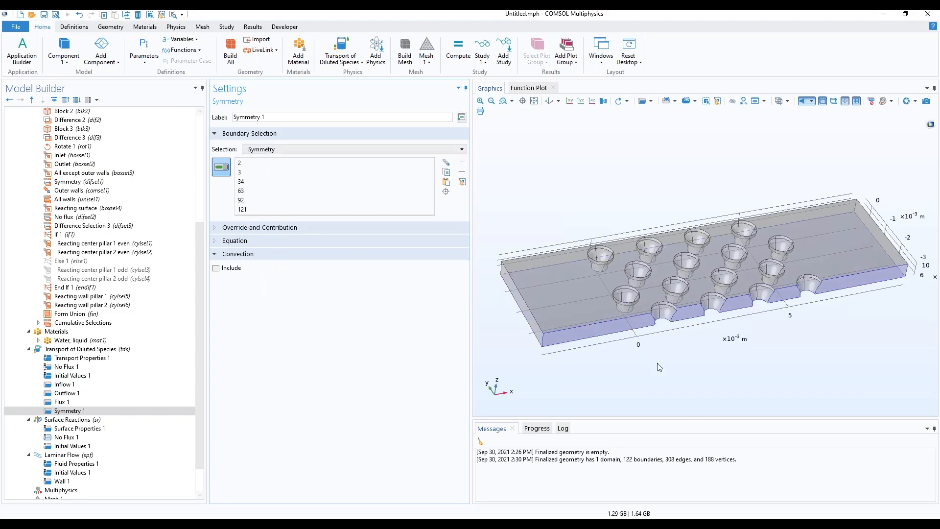
left_click_drag(612, 368, 608, 345)
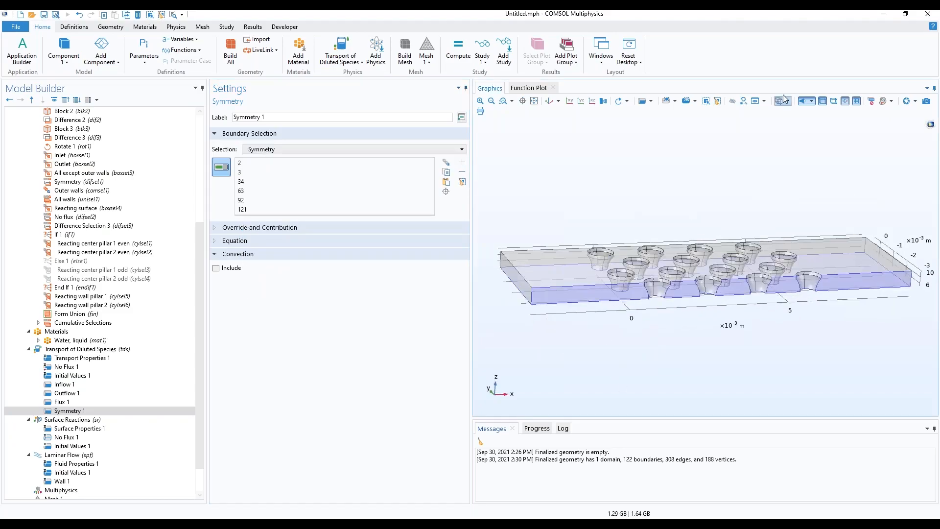
left_click(822, 101)
left_click_drag(777, 353, 590, 383)
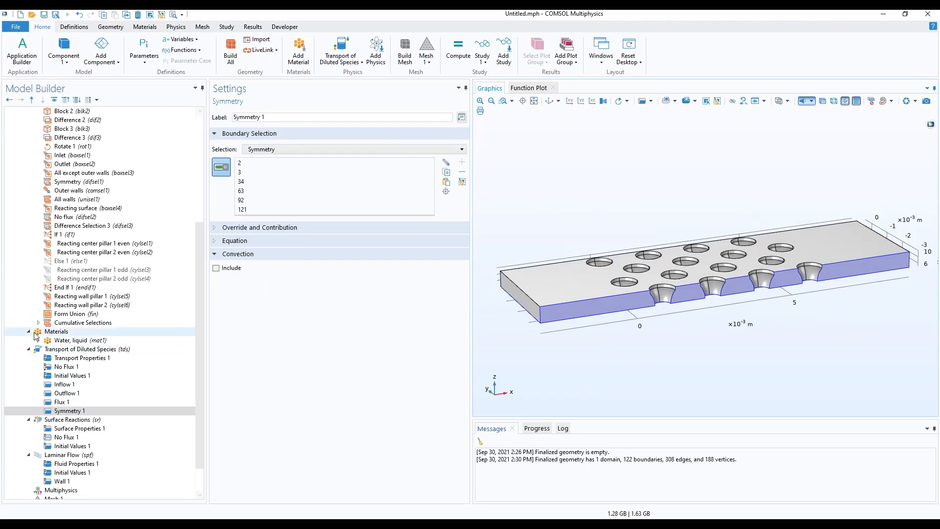
Restrict the Surface Reactions interface to the Reacting surface selection.
scroll(93, 399, "down", 1)
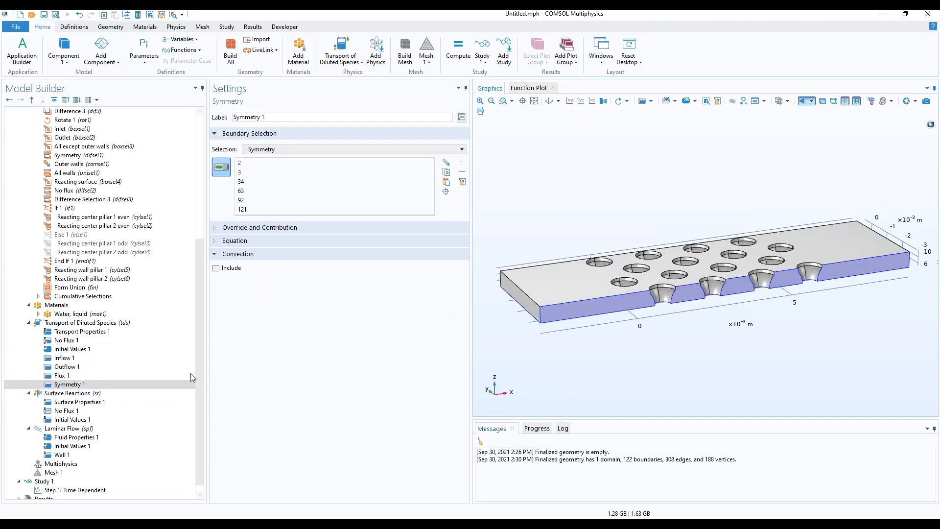
left_click(91, 394)
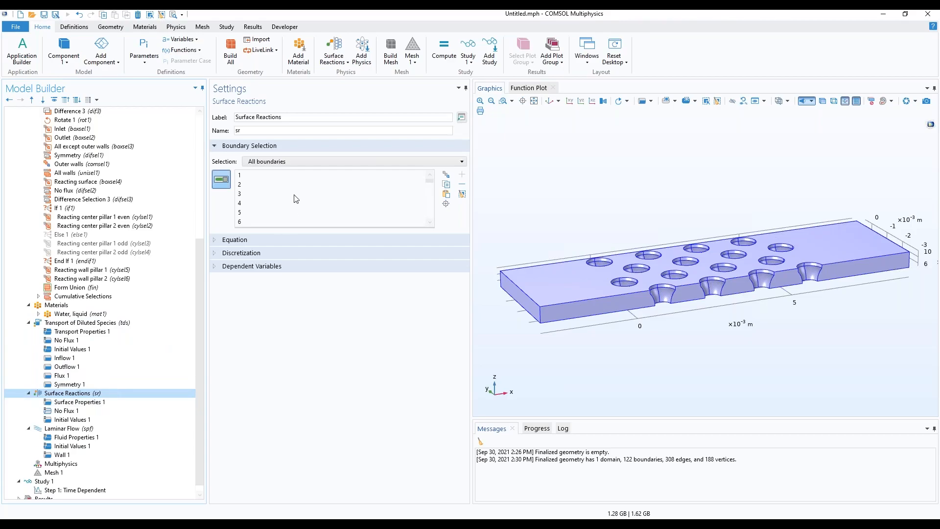
left_click(297, 163)
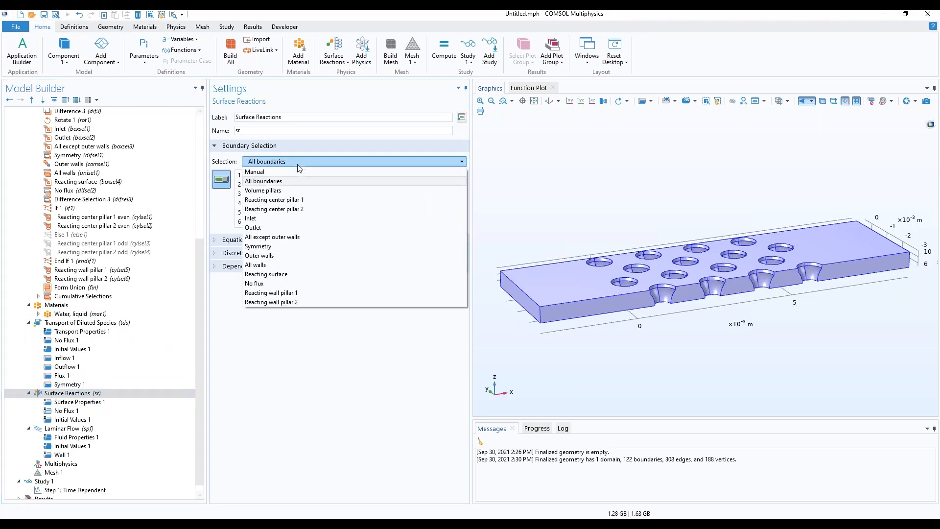
left_click(281, 274)
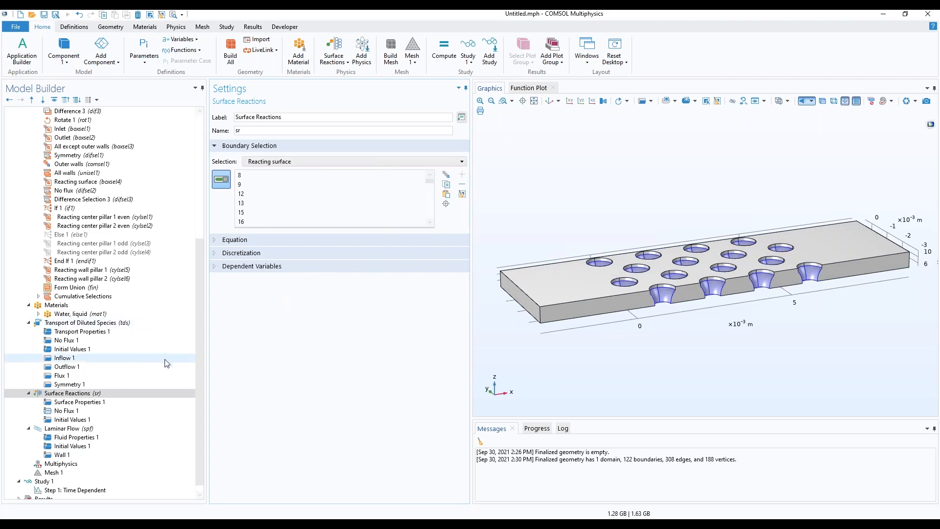
Add a Reactions node to Surface Reactions on Reacting surface, with rates r_ads-r_des-r_quench for cs_P and r_quench for cs_Q.
right_click(93, 394)
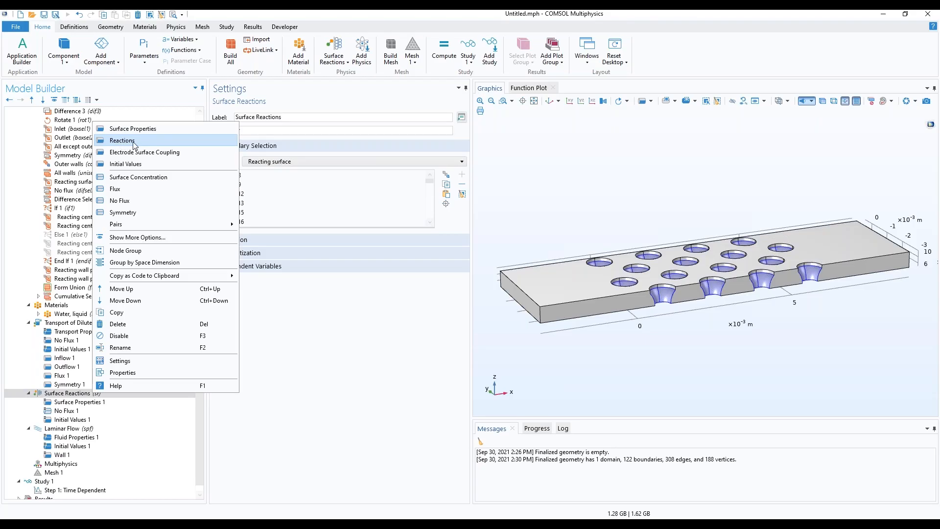
left_click(133, 141)
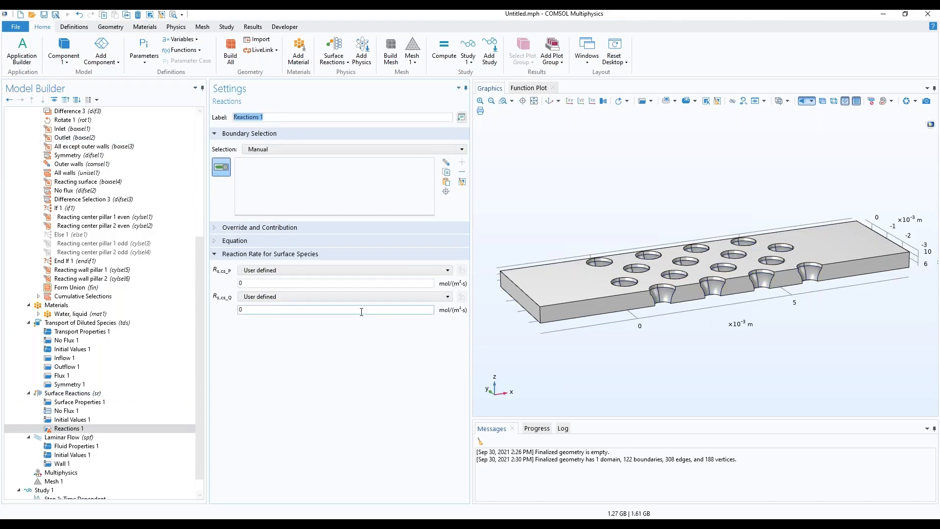
left_click(248, 284)
double_click(247, 283)
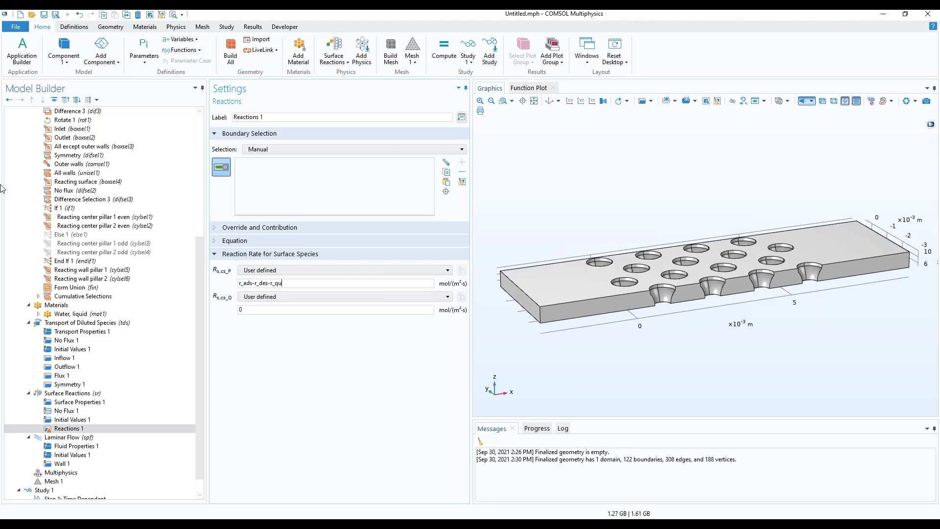
double_click(243, 309)
type("r_quench")
left_click(319, 150)
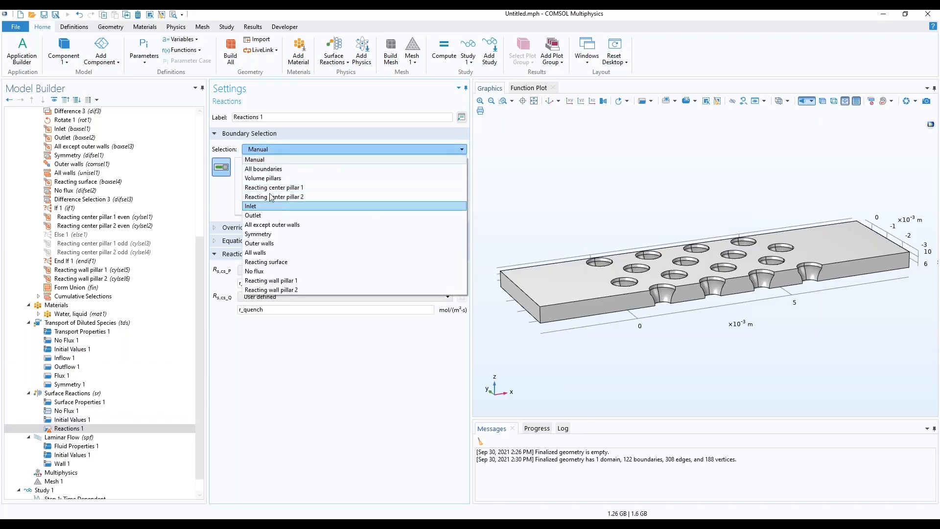
left_click(272, 264)
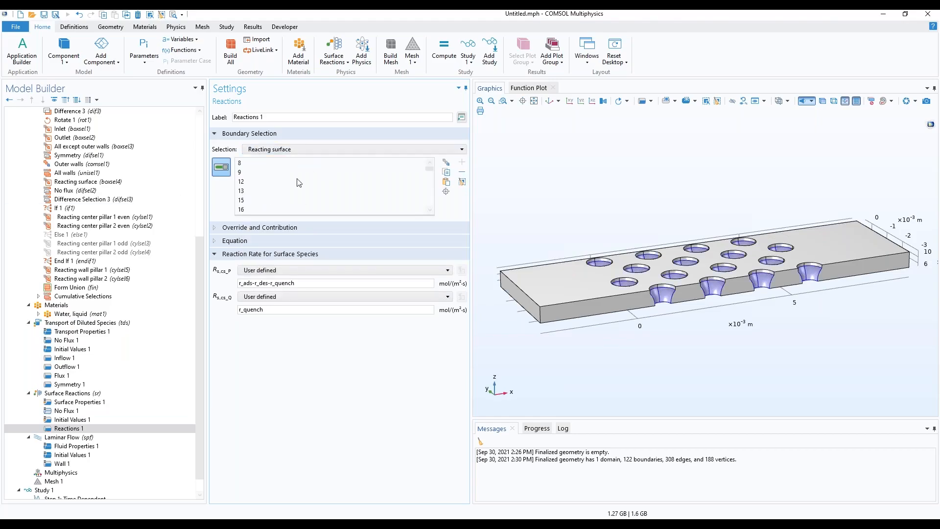
left_click(663, 296)
Add an Inlet condition to Laminar Flow on the Inlet selection with normal inflow velocity u_in.
left_click(75, 439)
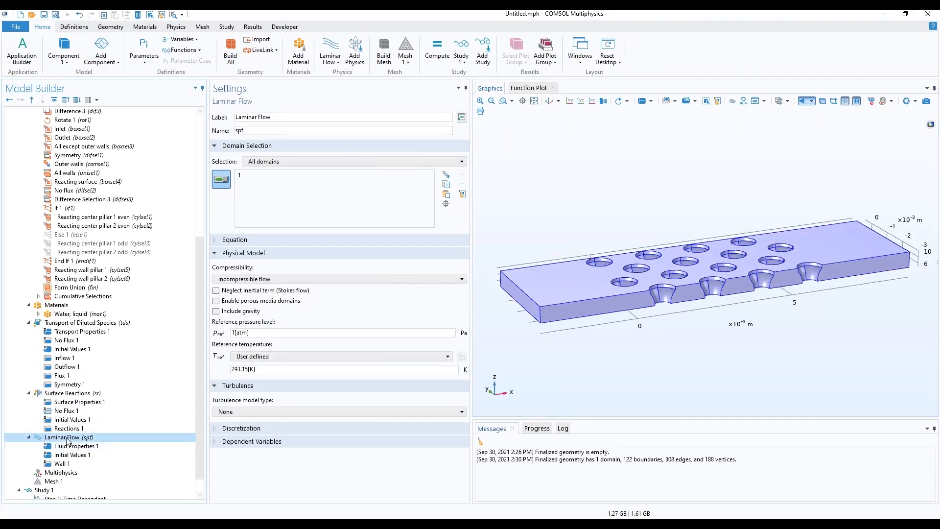
left_click(73, 447)
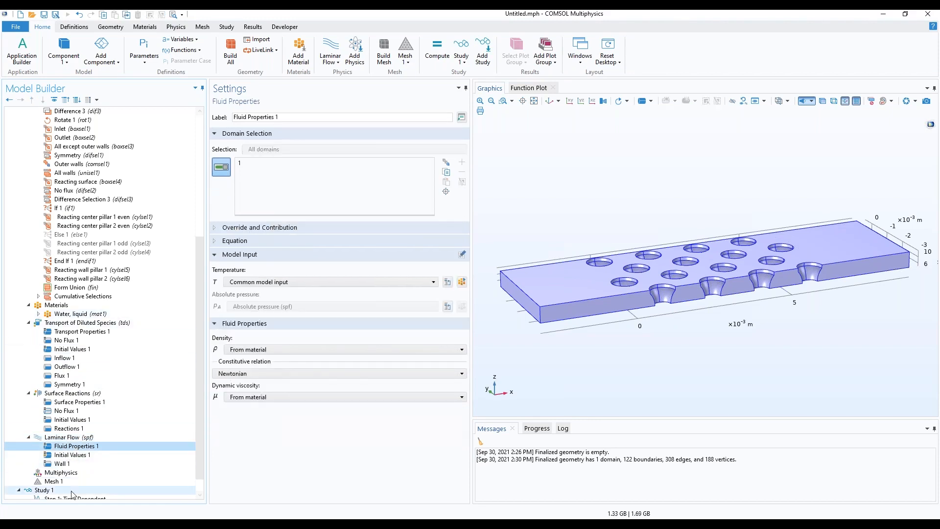
left_click(62, 464)
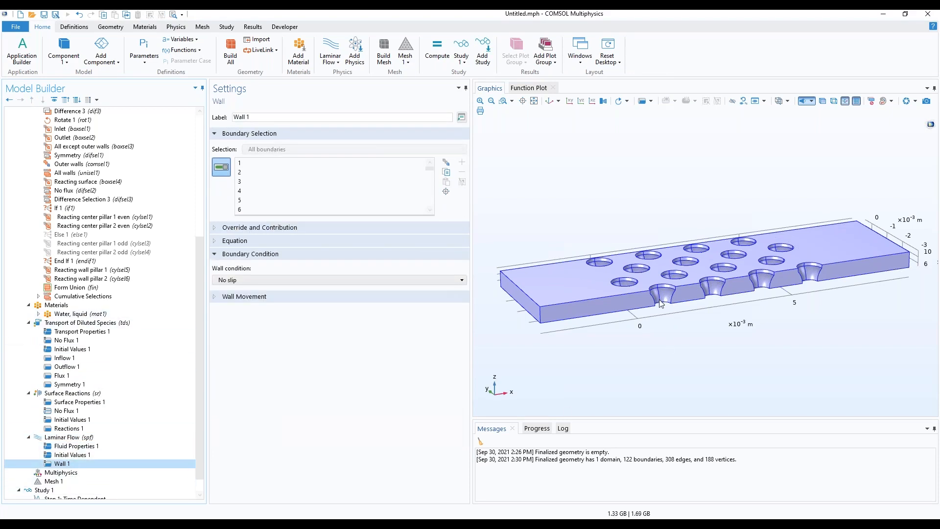
right_click(62, 438)
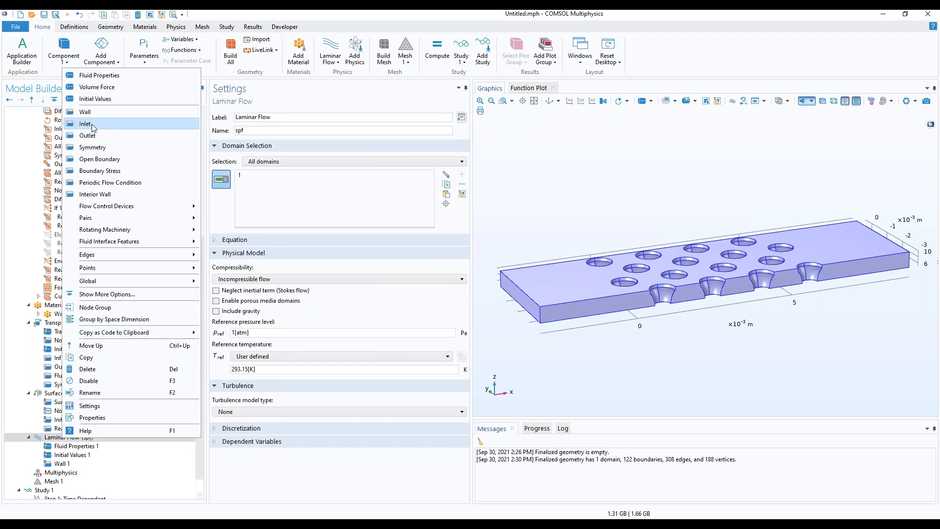
left_click(93, 125)
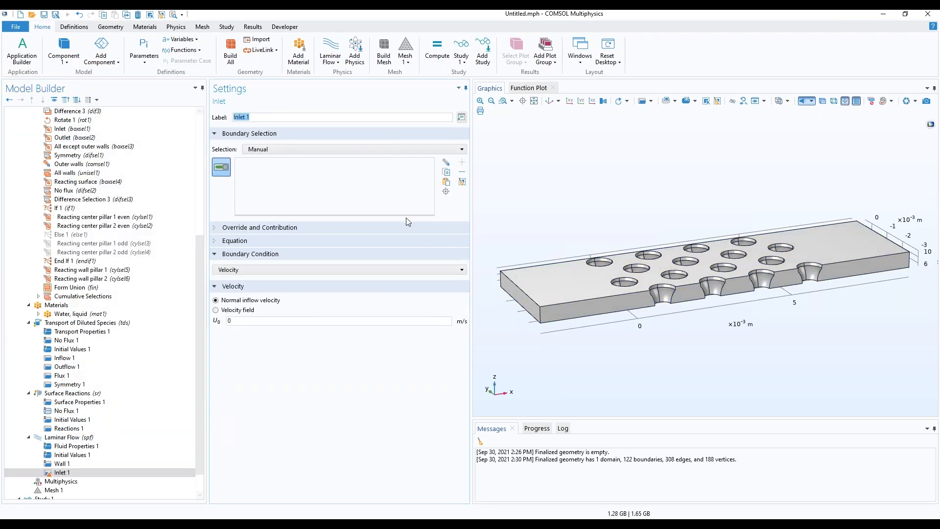
left_click(316, 152)
left_click(267, 207)
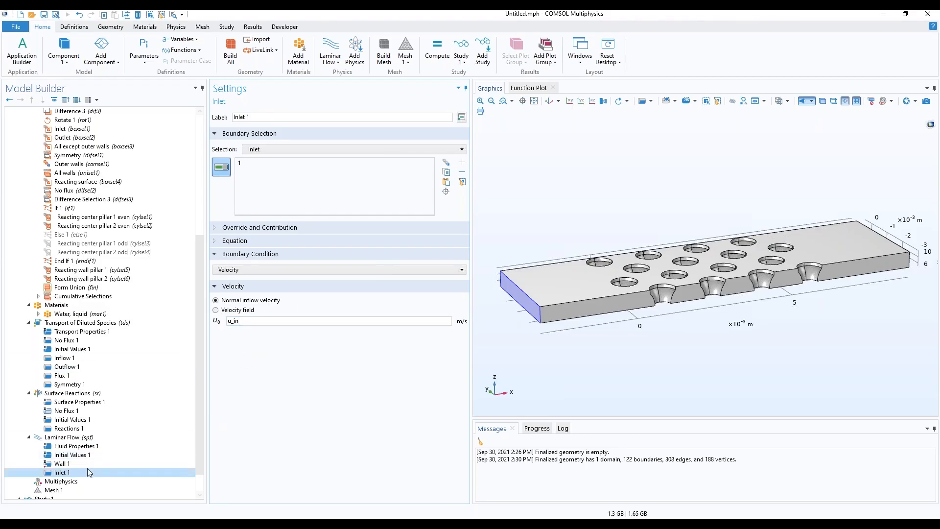
Add an Outlet condition to Laminar Flow on the Outlet selection, and turn transparency on to see its face.
right_click(73, 438)
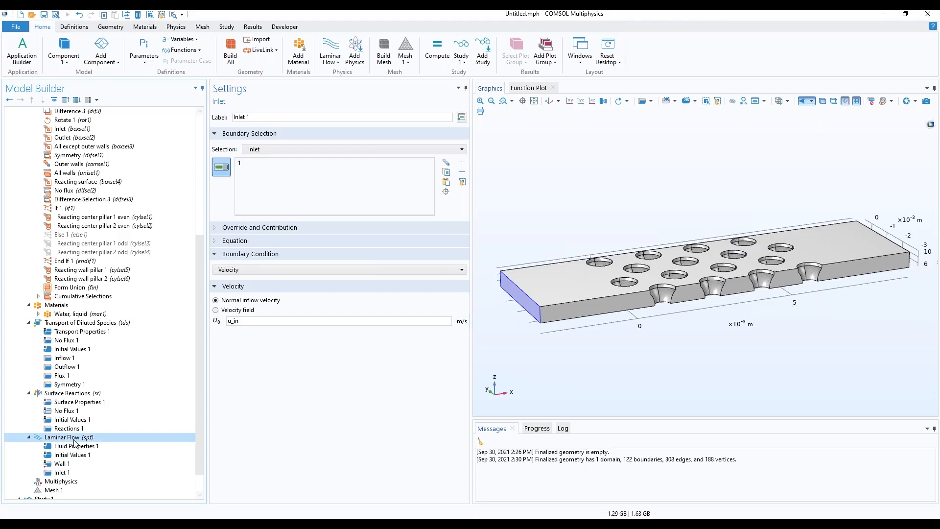
left_click(100, 137)
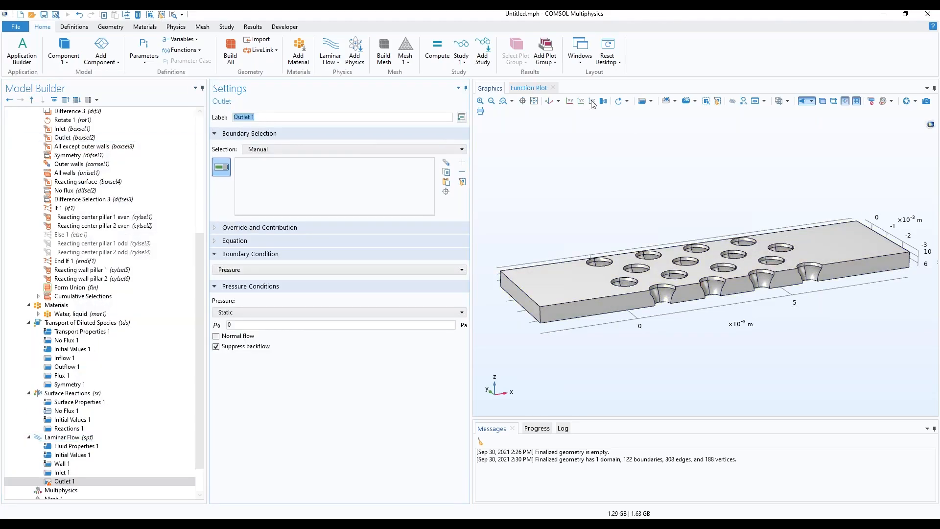
left_click(360, 148)
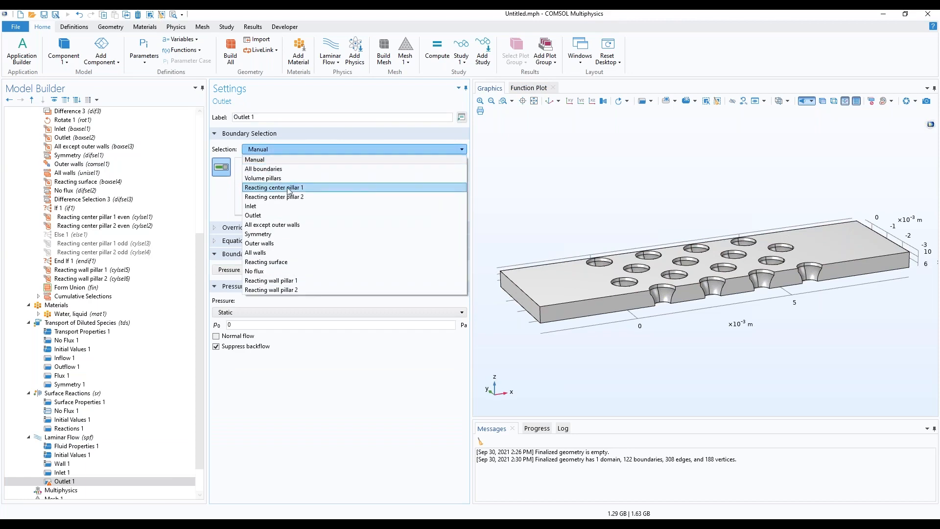
left_click(274, 211)
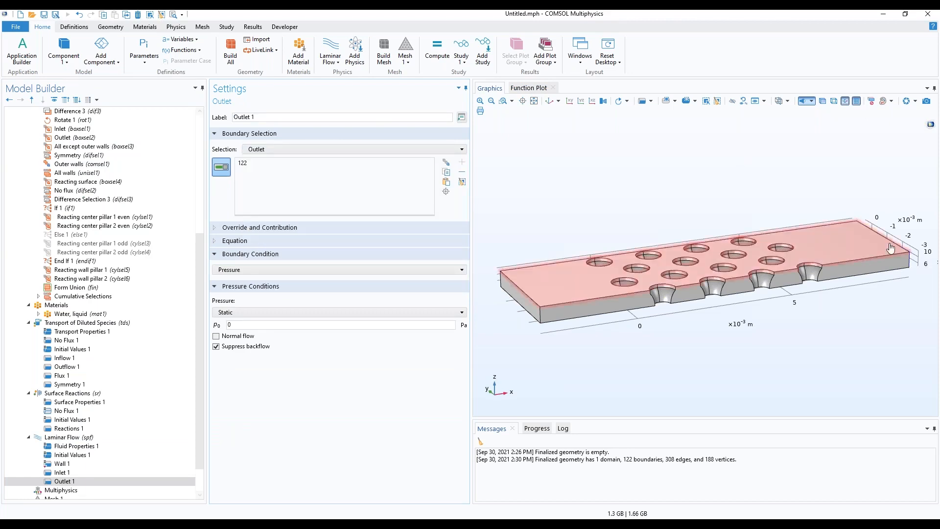
left_click(822, 101)
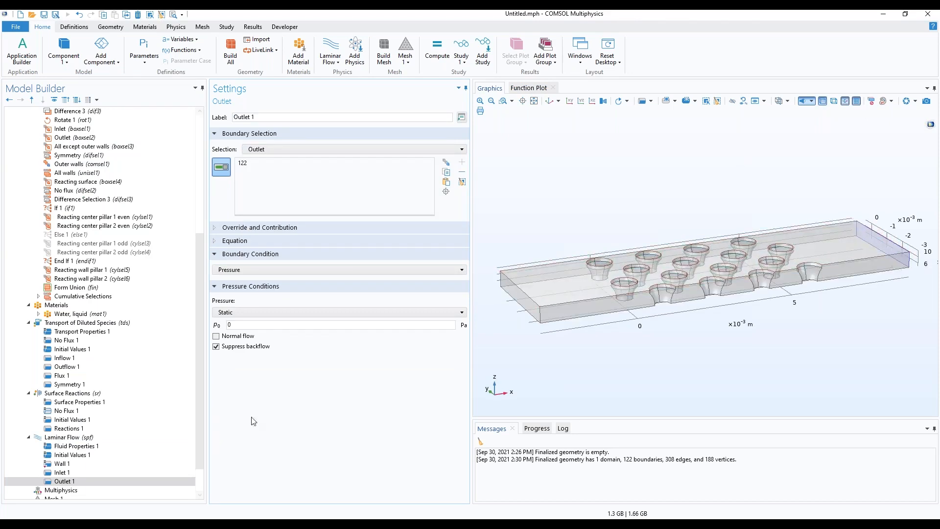
Add a Symmetry condition to Laminar Flow on the Symmetry selection, and turn transparency off to inspect its faces.
left_click(70, 438)
right_click(70, 438)
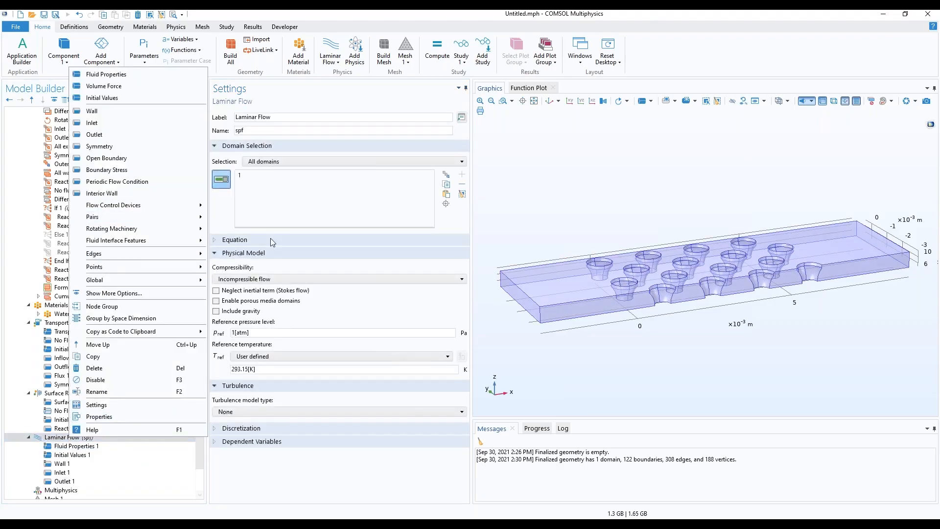
left_click(99, 146)
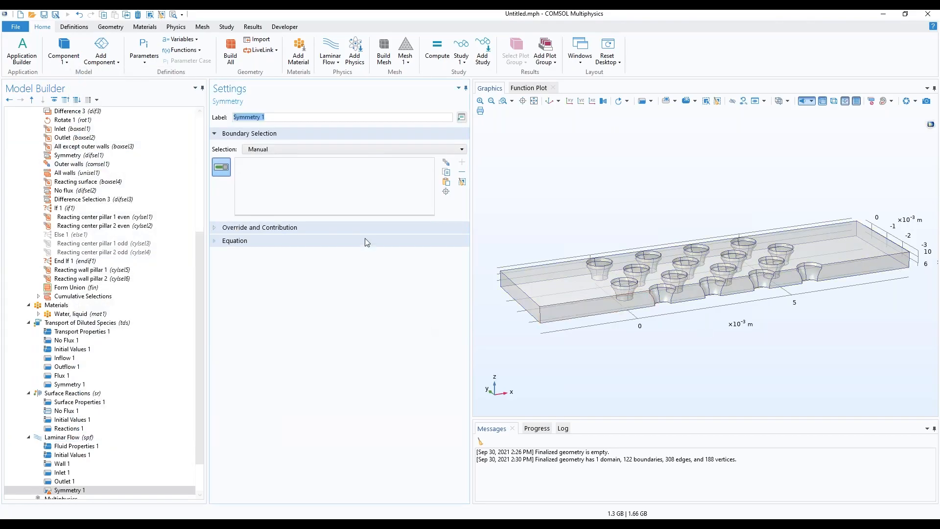
left_click(301, 149)
left_click(267, 235)
left_click_drag(698, 345, 662, 316)
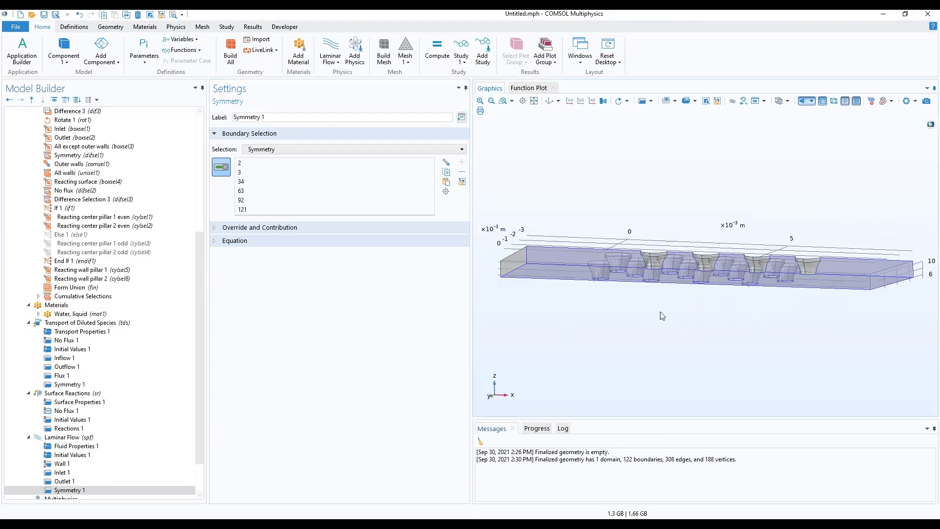
left_click(822, 101)
left_click_drag(709, 352, 712, 372)
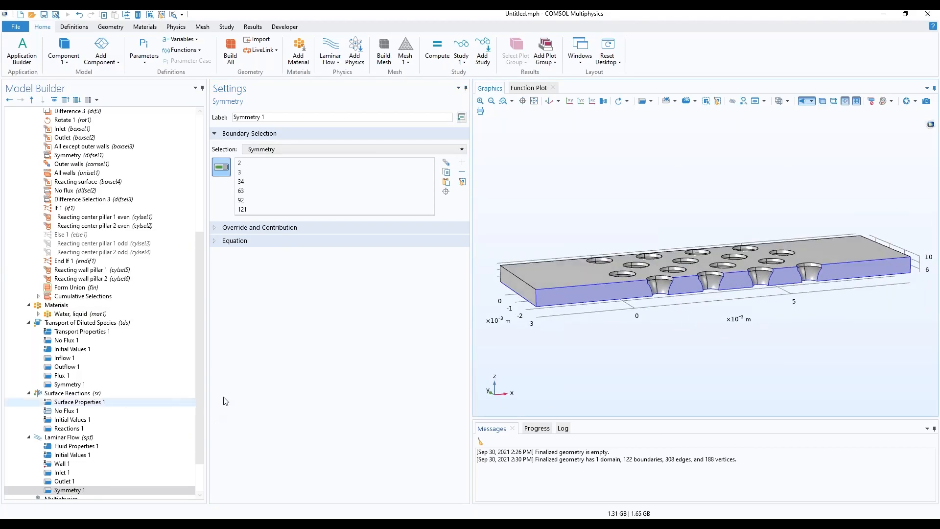
Open the settings of Mesh 1 to examine its sequence type, element size and contributing physics.
scroll(117, 362, "down", 2)
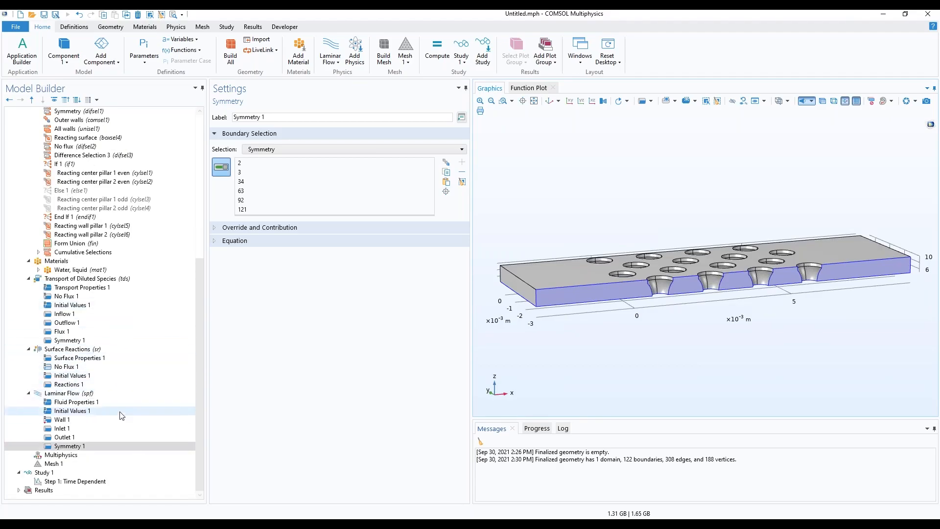
left_click(53, 464)
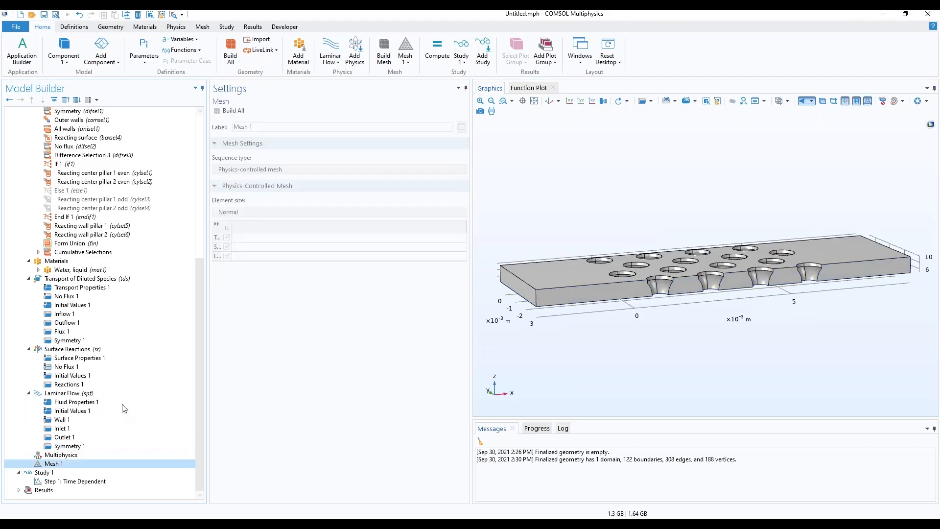
left_click(228, 111)
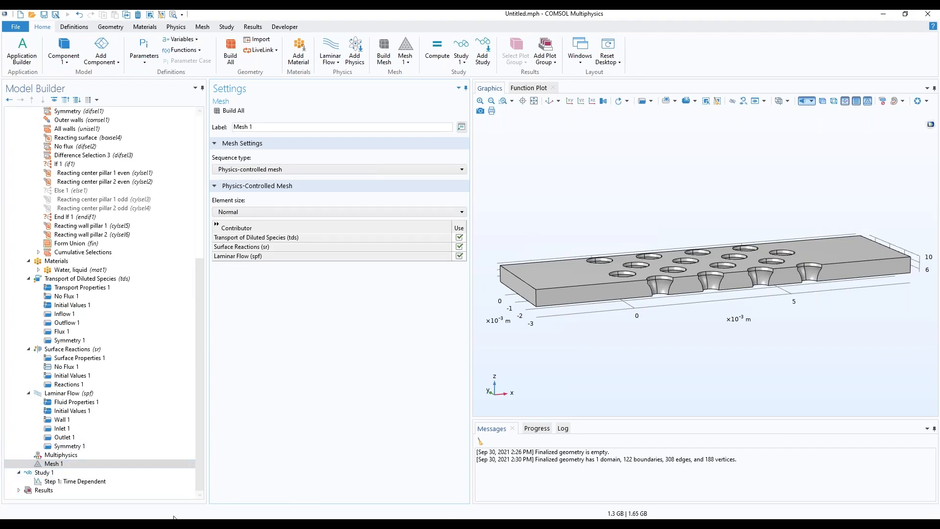
Switch to the biosensor_design.mph model and examine the mesh operations under Mesh 1.
mouse_move(249, 521)
left_click(227, 468)
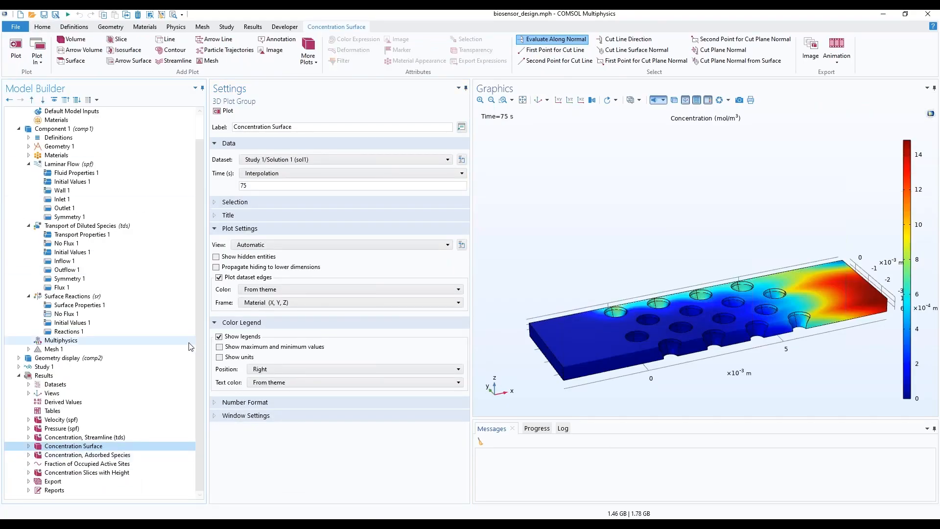
double_click(42, 350)
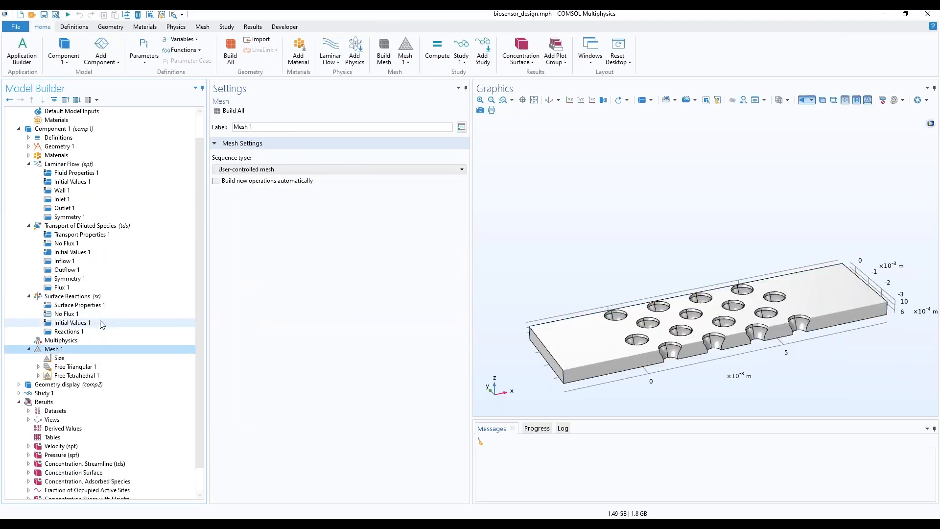
left_click(28, 349)
Compare the Stationary and Time Dependent steps of Study 1, checking which physics interfaces each one solves for.
left_click(20, 367)
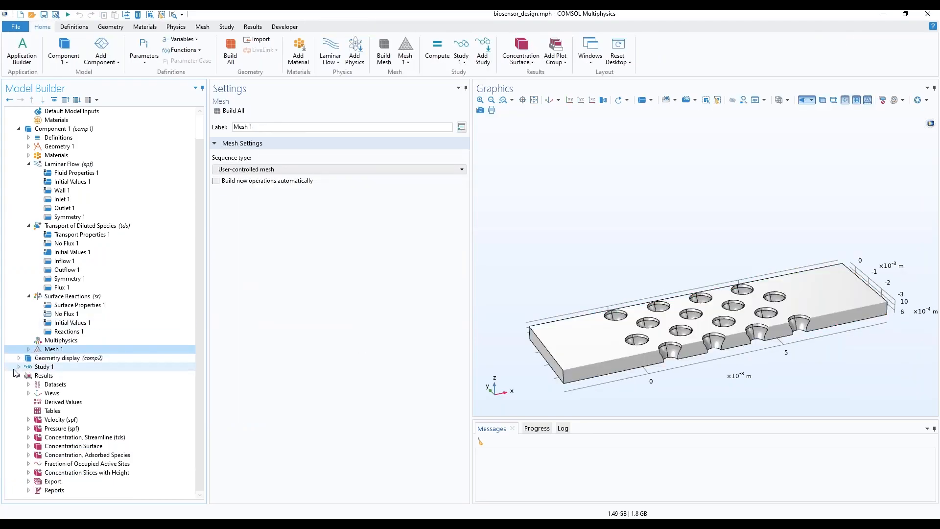
left_click(19, 367)
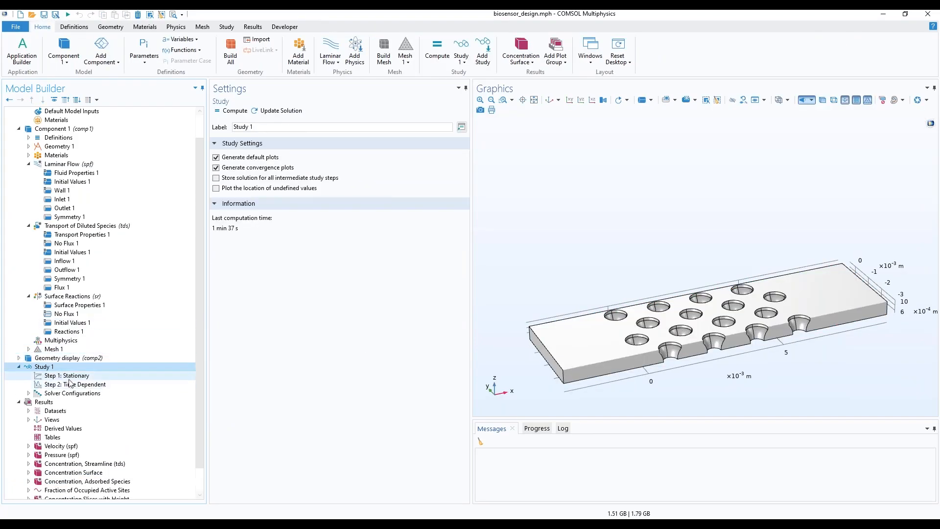
left_click(71, 375)
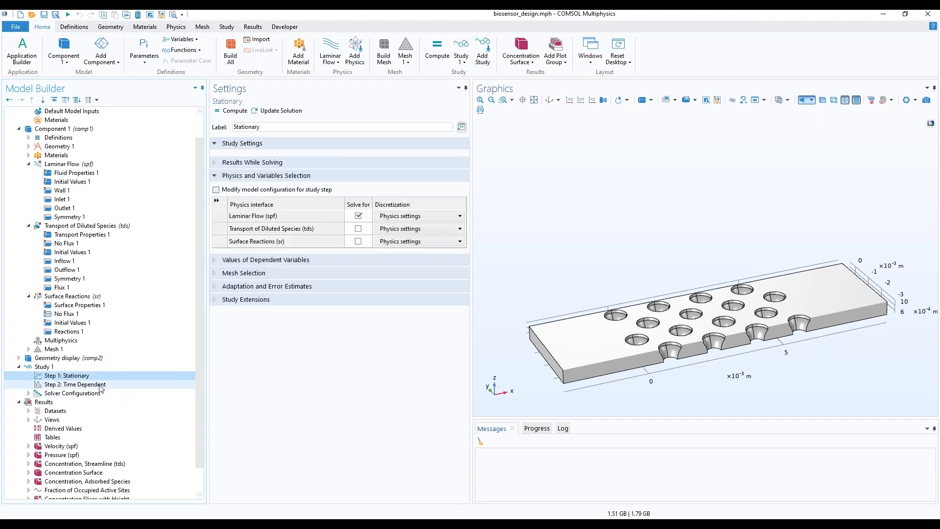
left_click(95, 384)
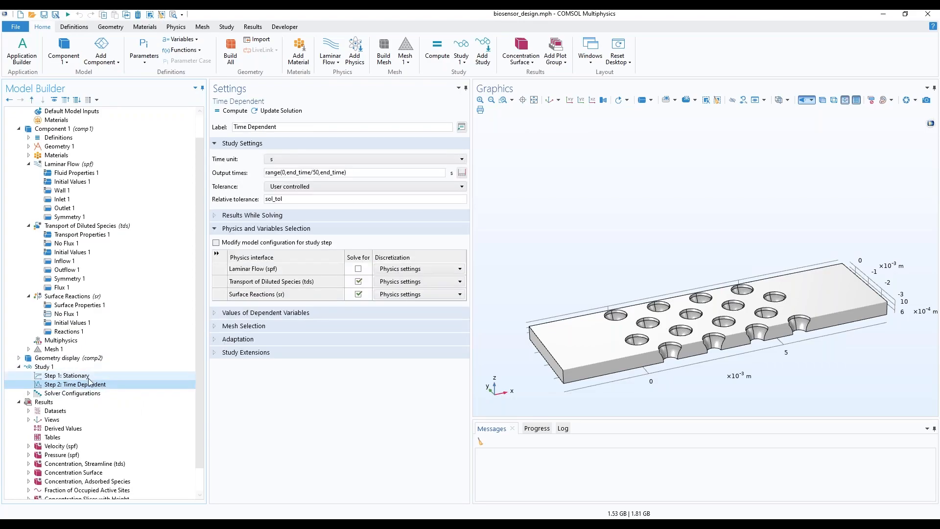
left_click(87, 375)
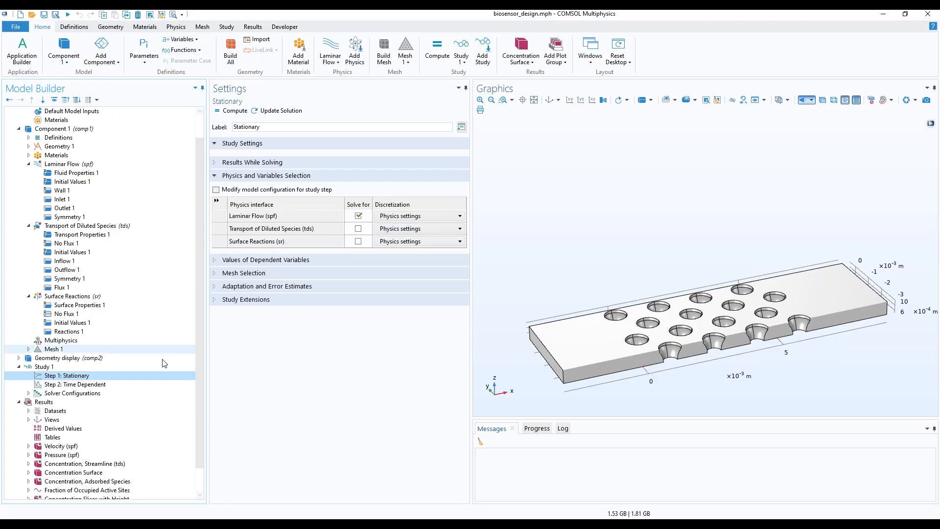
left_click(100, 386)
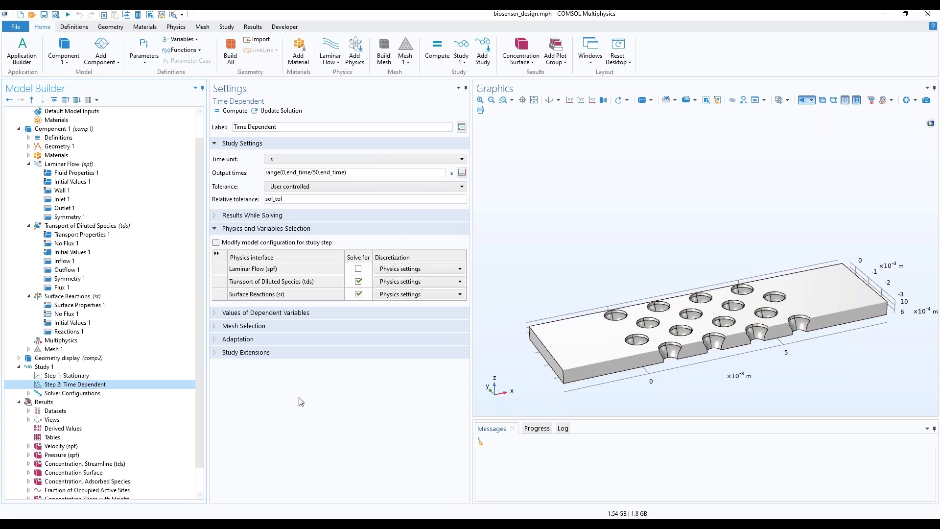
Open the Concentration Surface plot group and plot it at interpolation time 25 s and at 50 s.
scroll(136, 357, "down", 1)
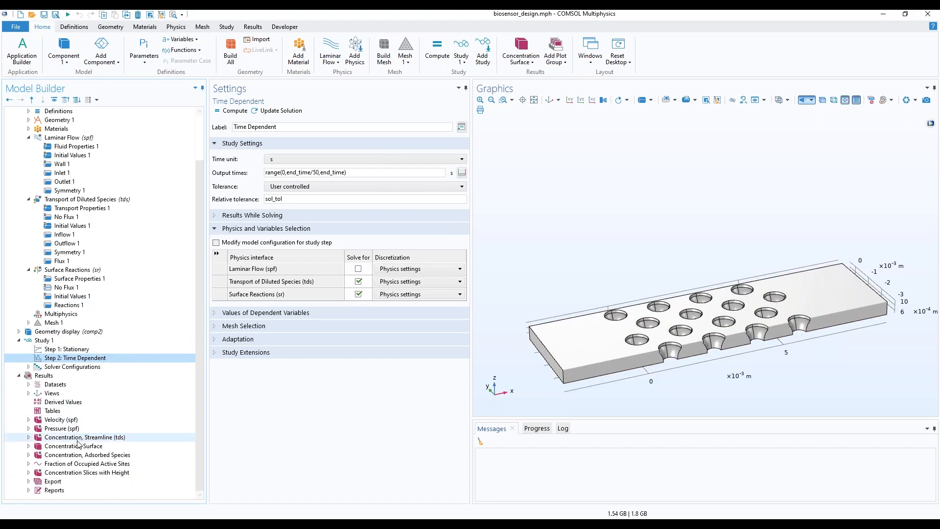
left_click(78, 446)
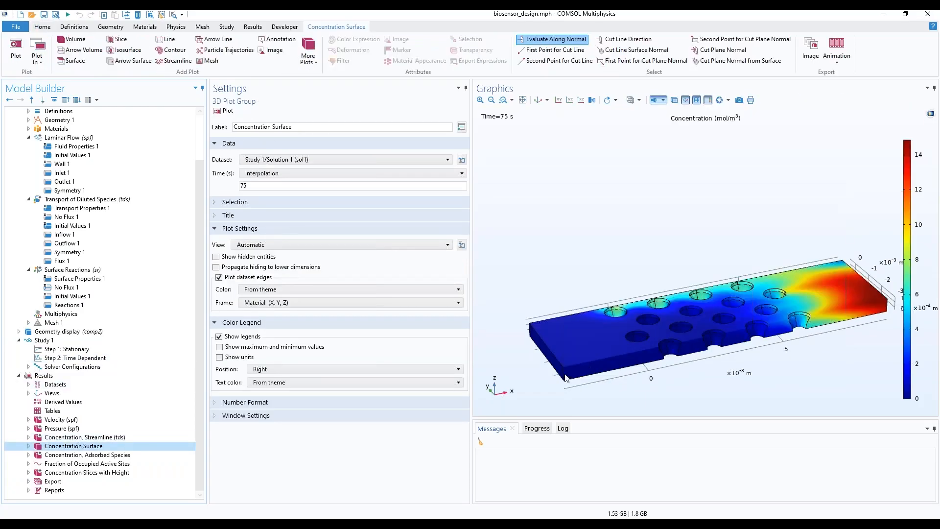
double_click(249, 186)
type("2")
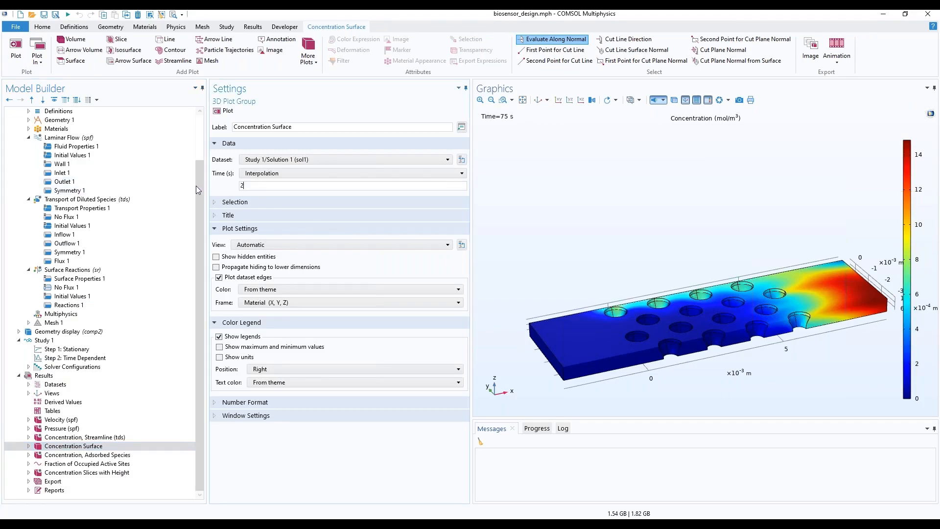
type("5")
key("Return")
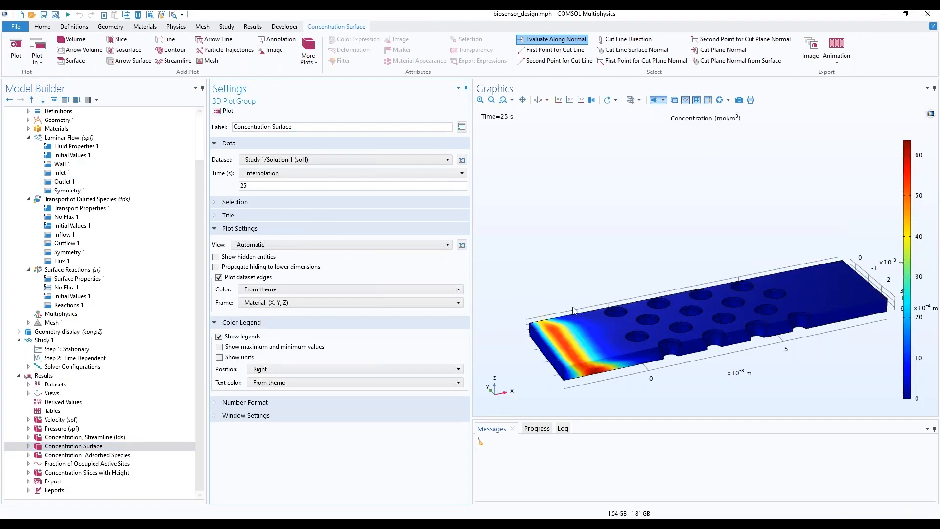
double_click(269, 186)
type("50")
left_click(223, 110)
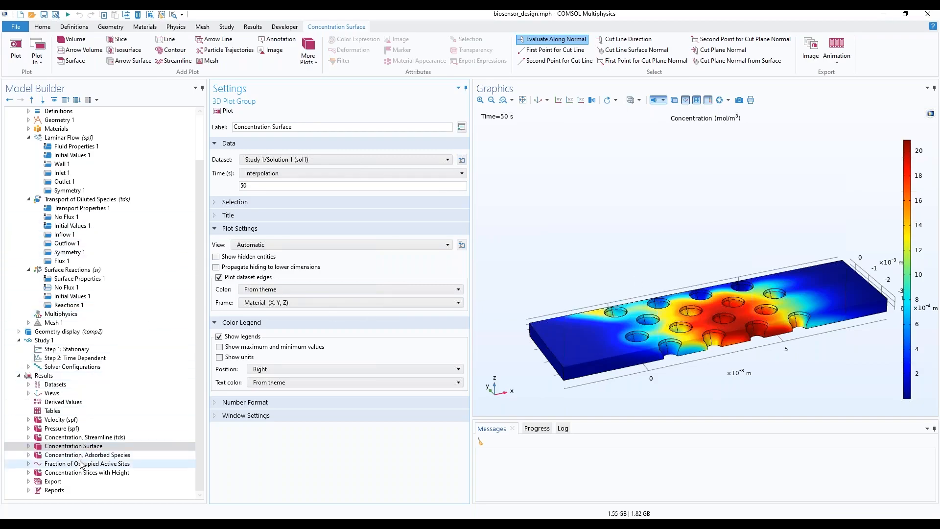
Open the Fraction of Occupied Active Sites plot to examine the surface fraction over time for the center-row and wall-row pillars.
left_click(108, 463)
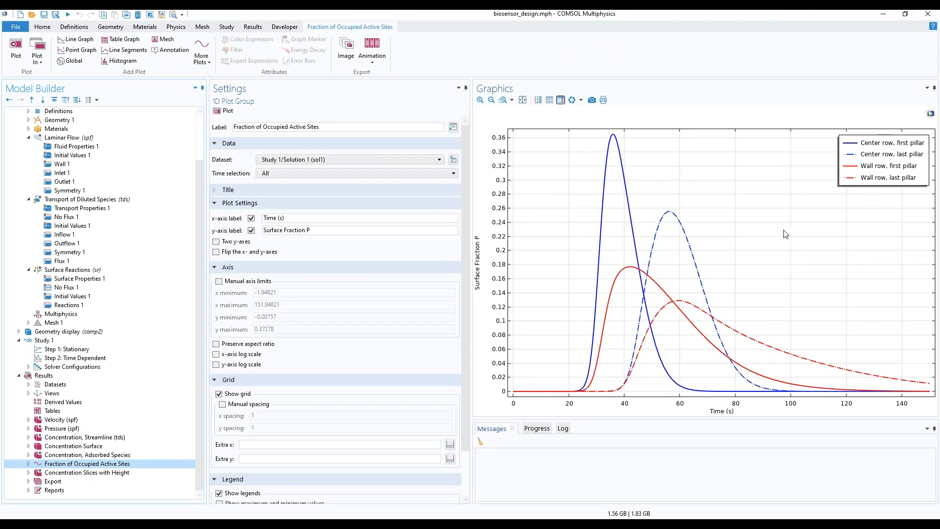
left_click(27, 464)
left_click(28, 463)
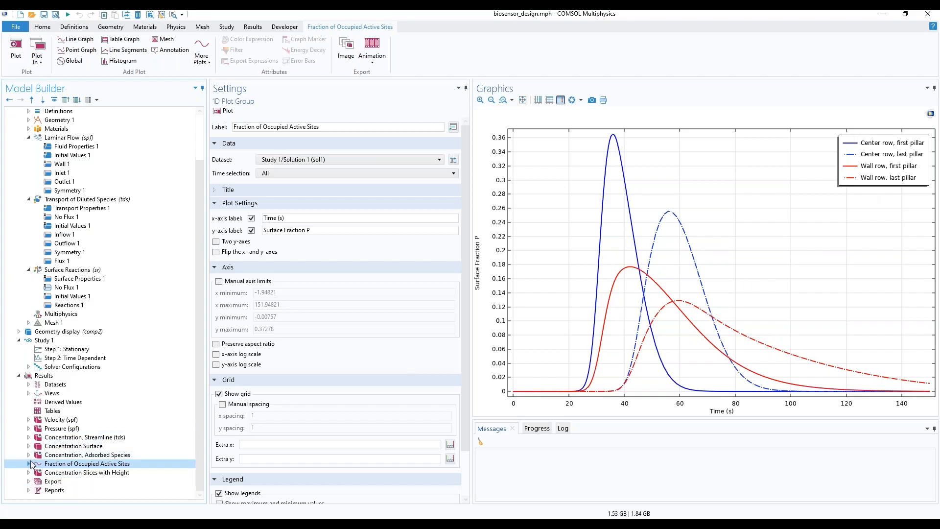
left_click(67, 456)
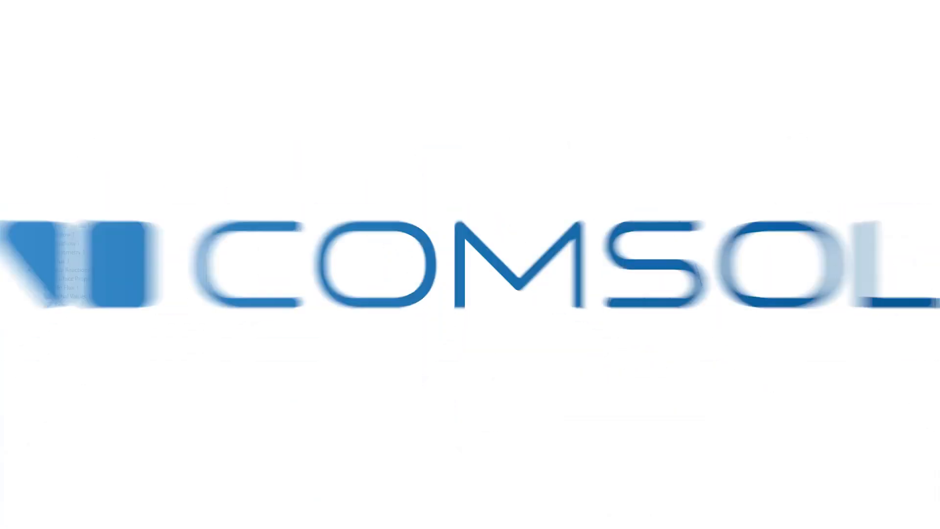